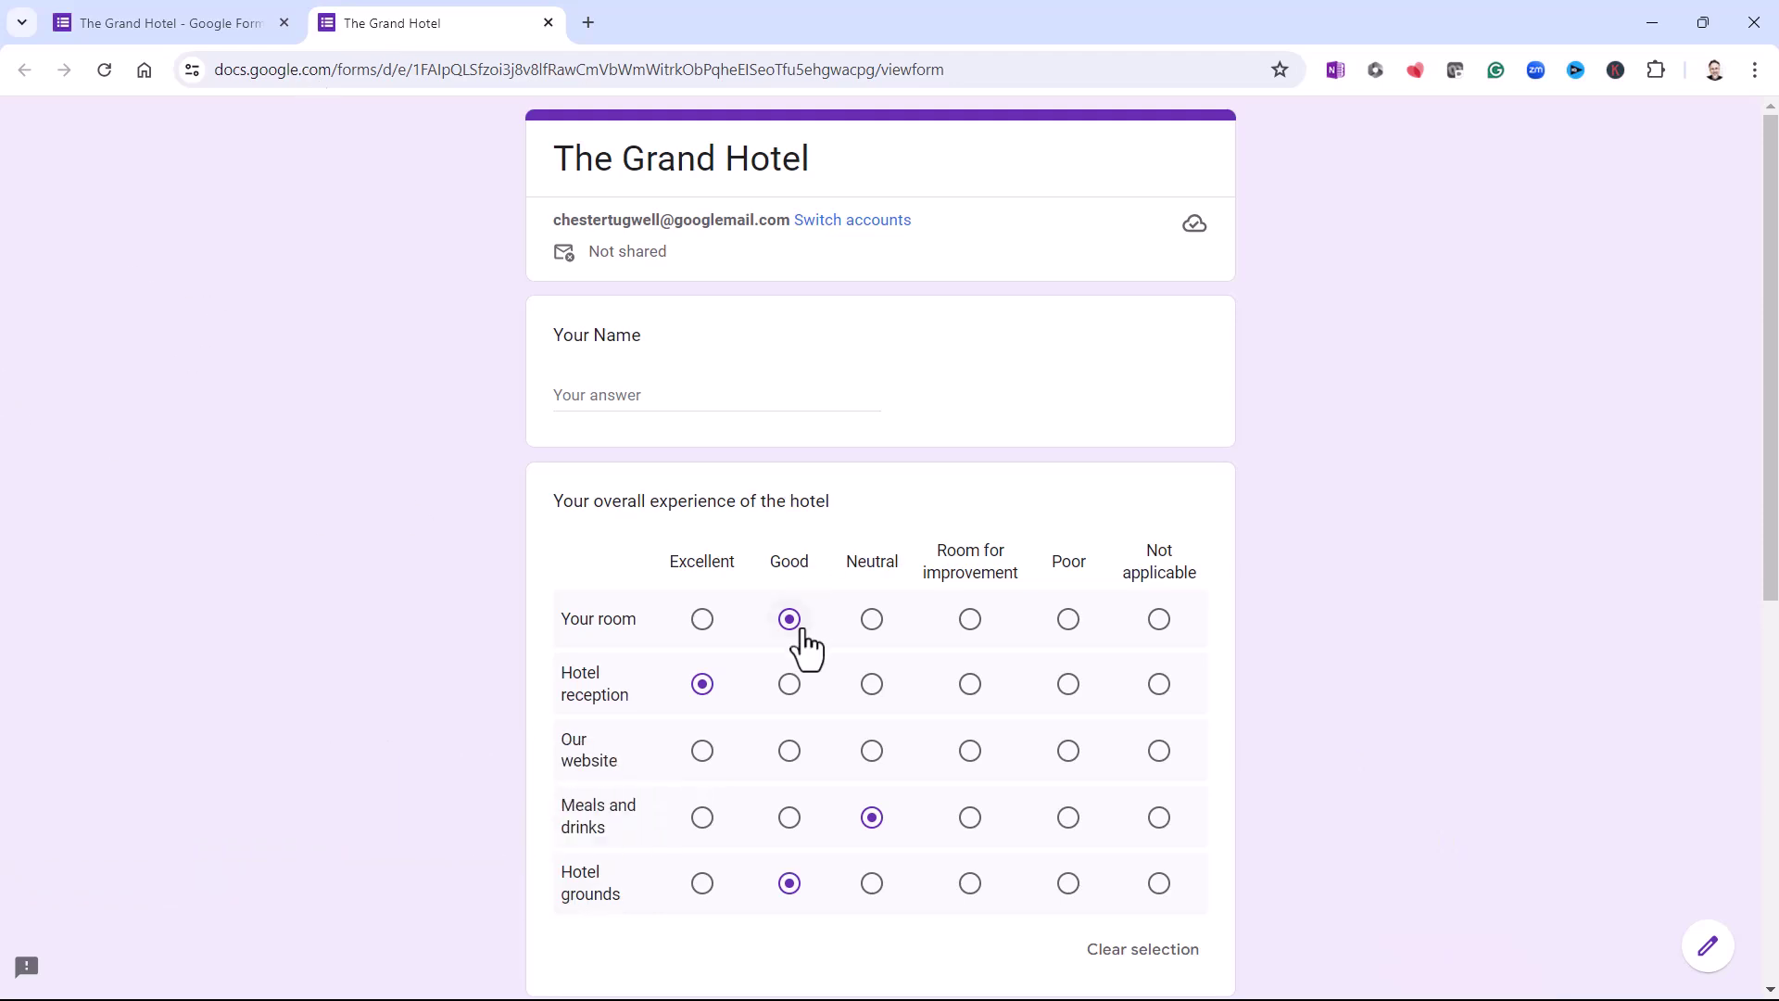
- In the preview, rate Your room as Room for improvement and tick Tuesday's Breakfast and Lunch
left_click(970, 619)
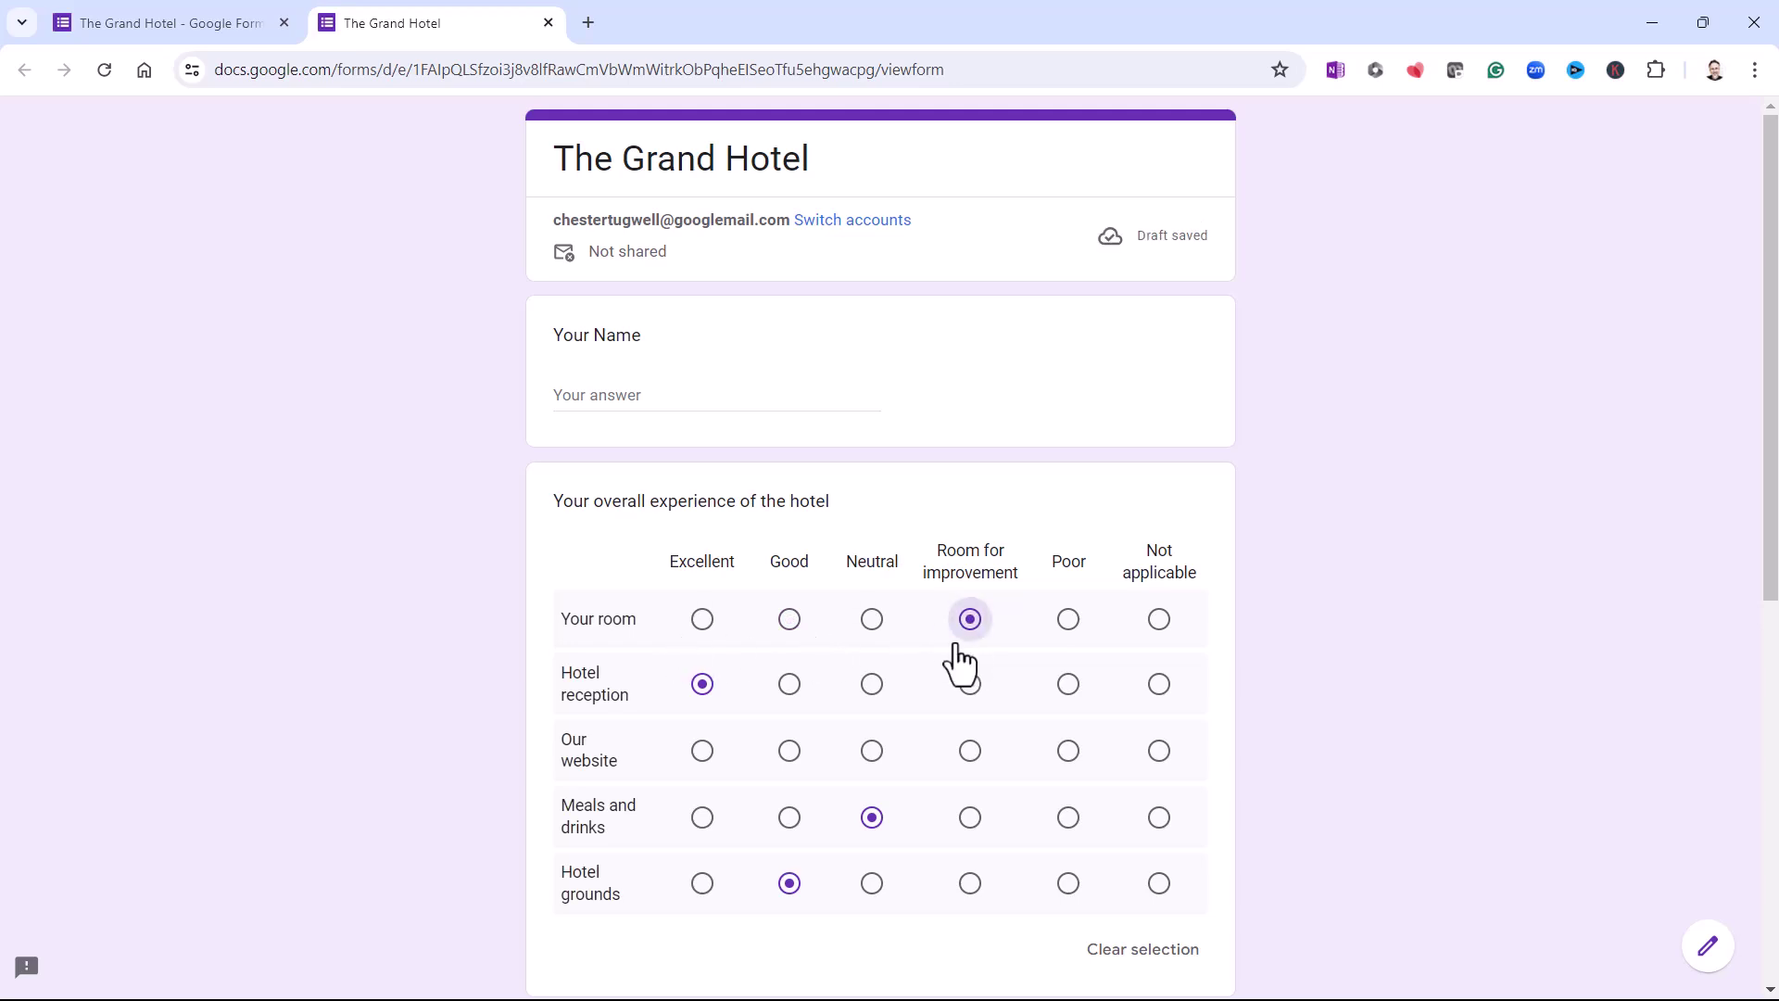
scroll(968, 709, "down", 7)
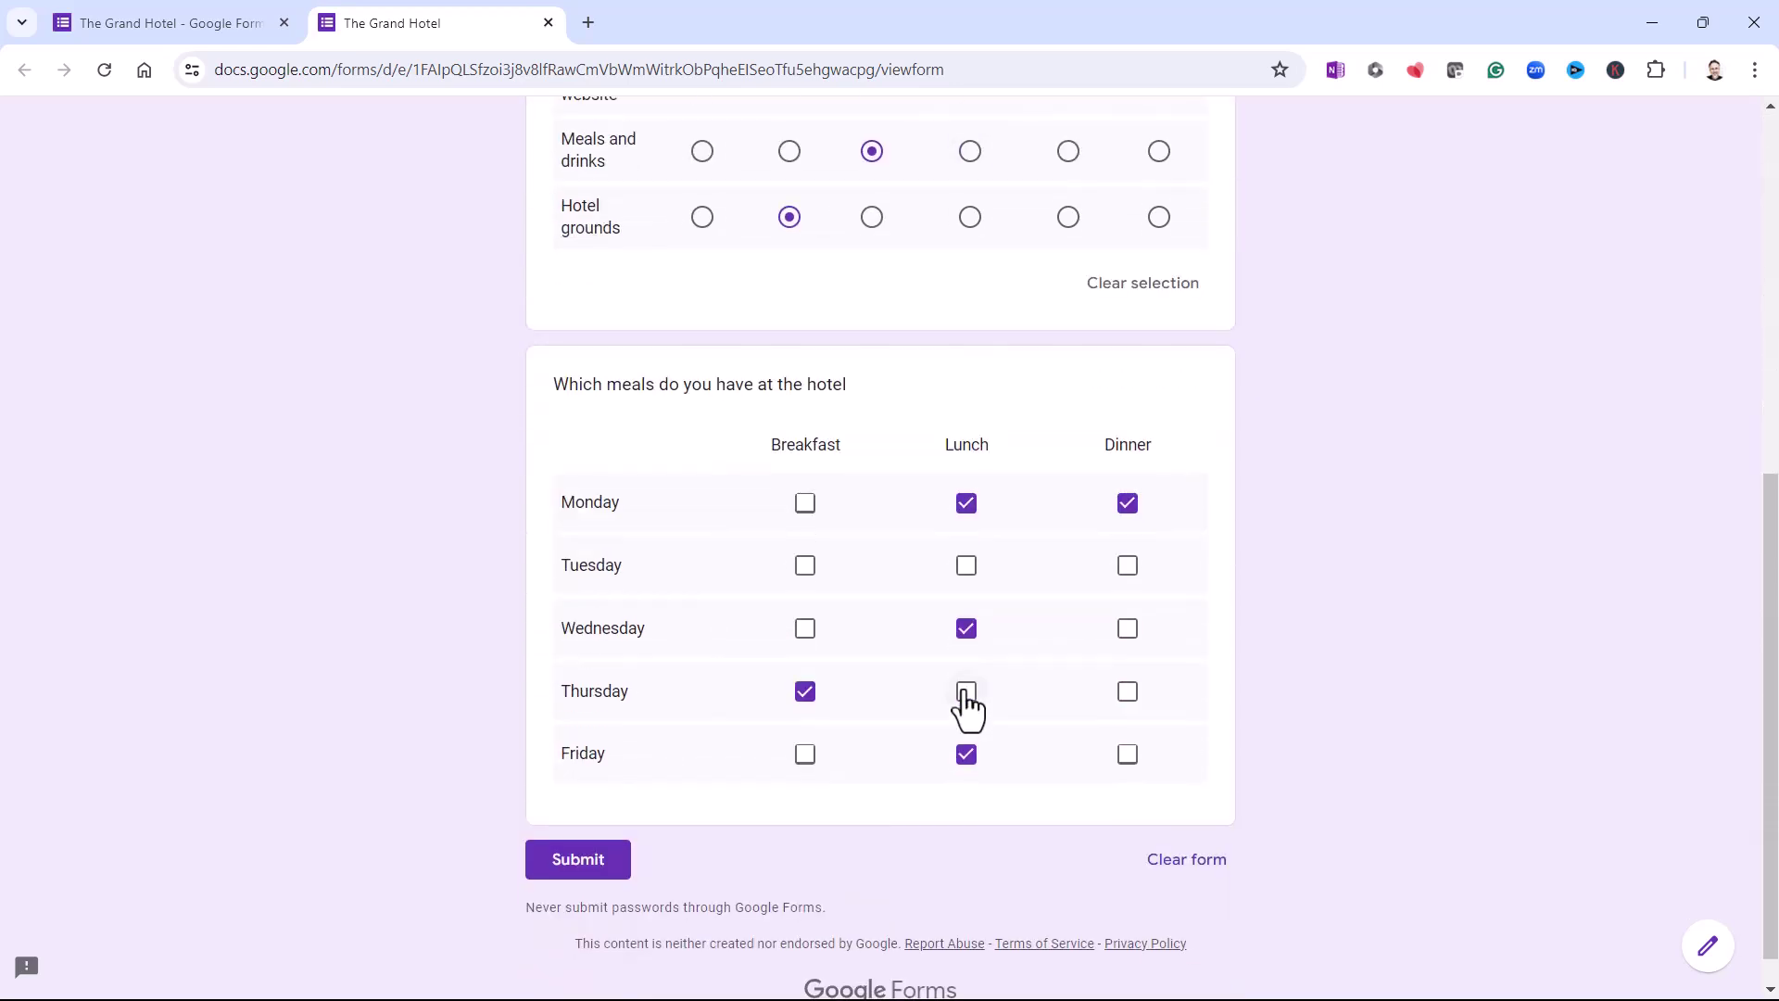
left_click(805, 570)
left_click(971, 584)
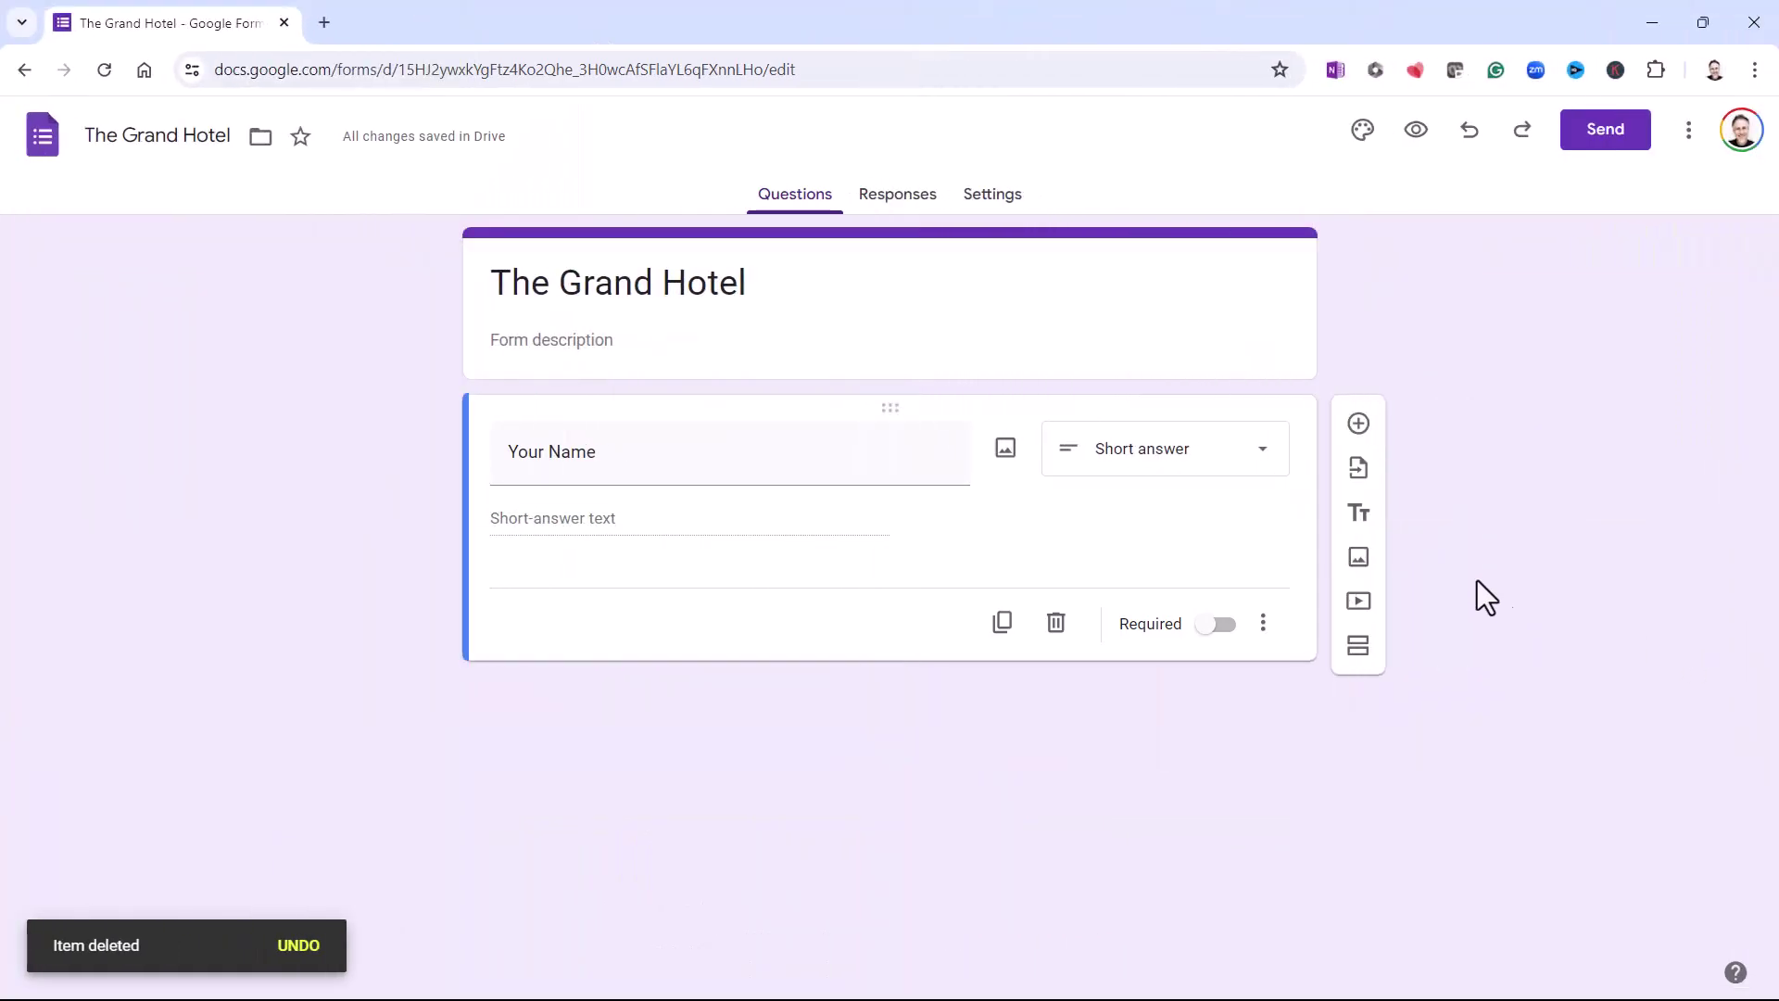
- Add a Multiple-choice grid question below Your Name titled 'Your overall experience of the hotel'
left_click(1359, 427)
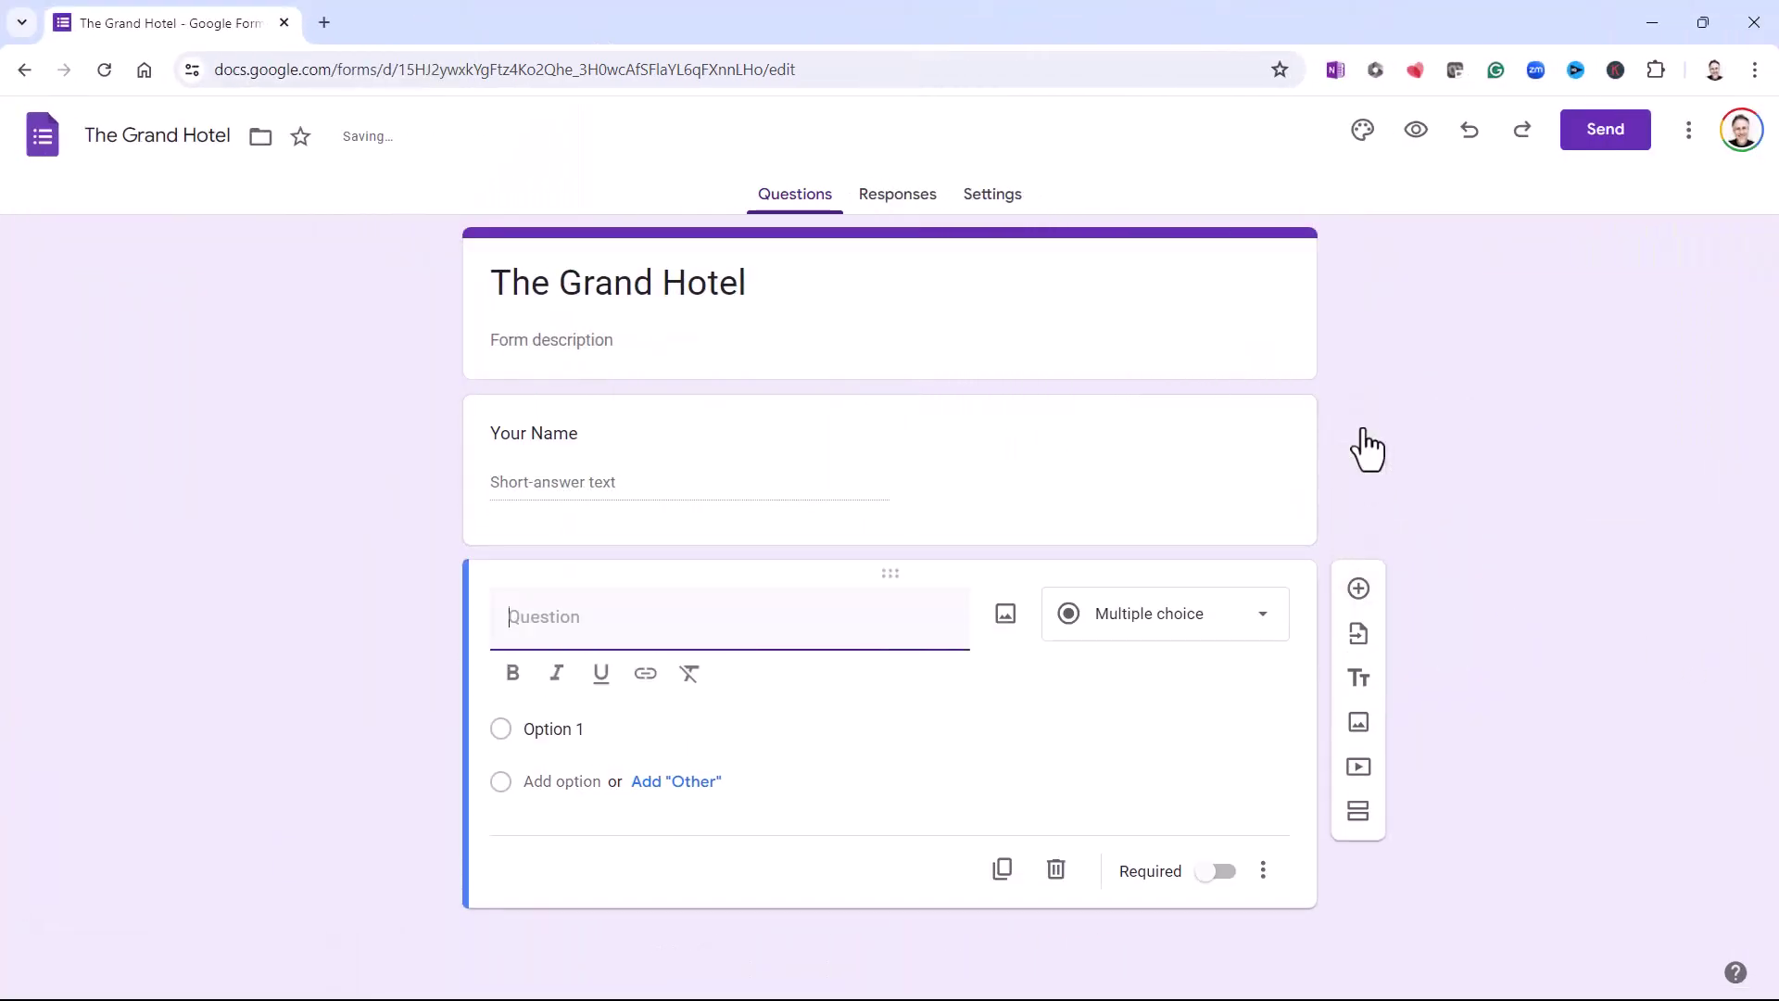
left_click(1260, 619)
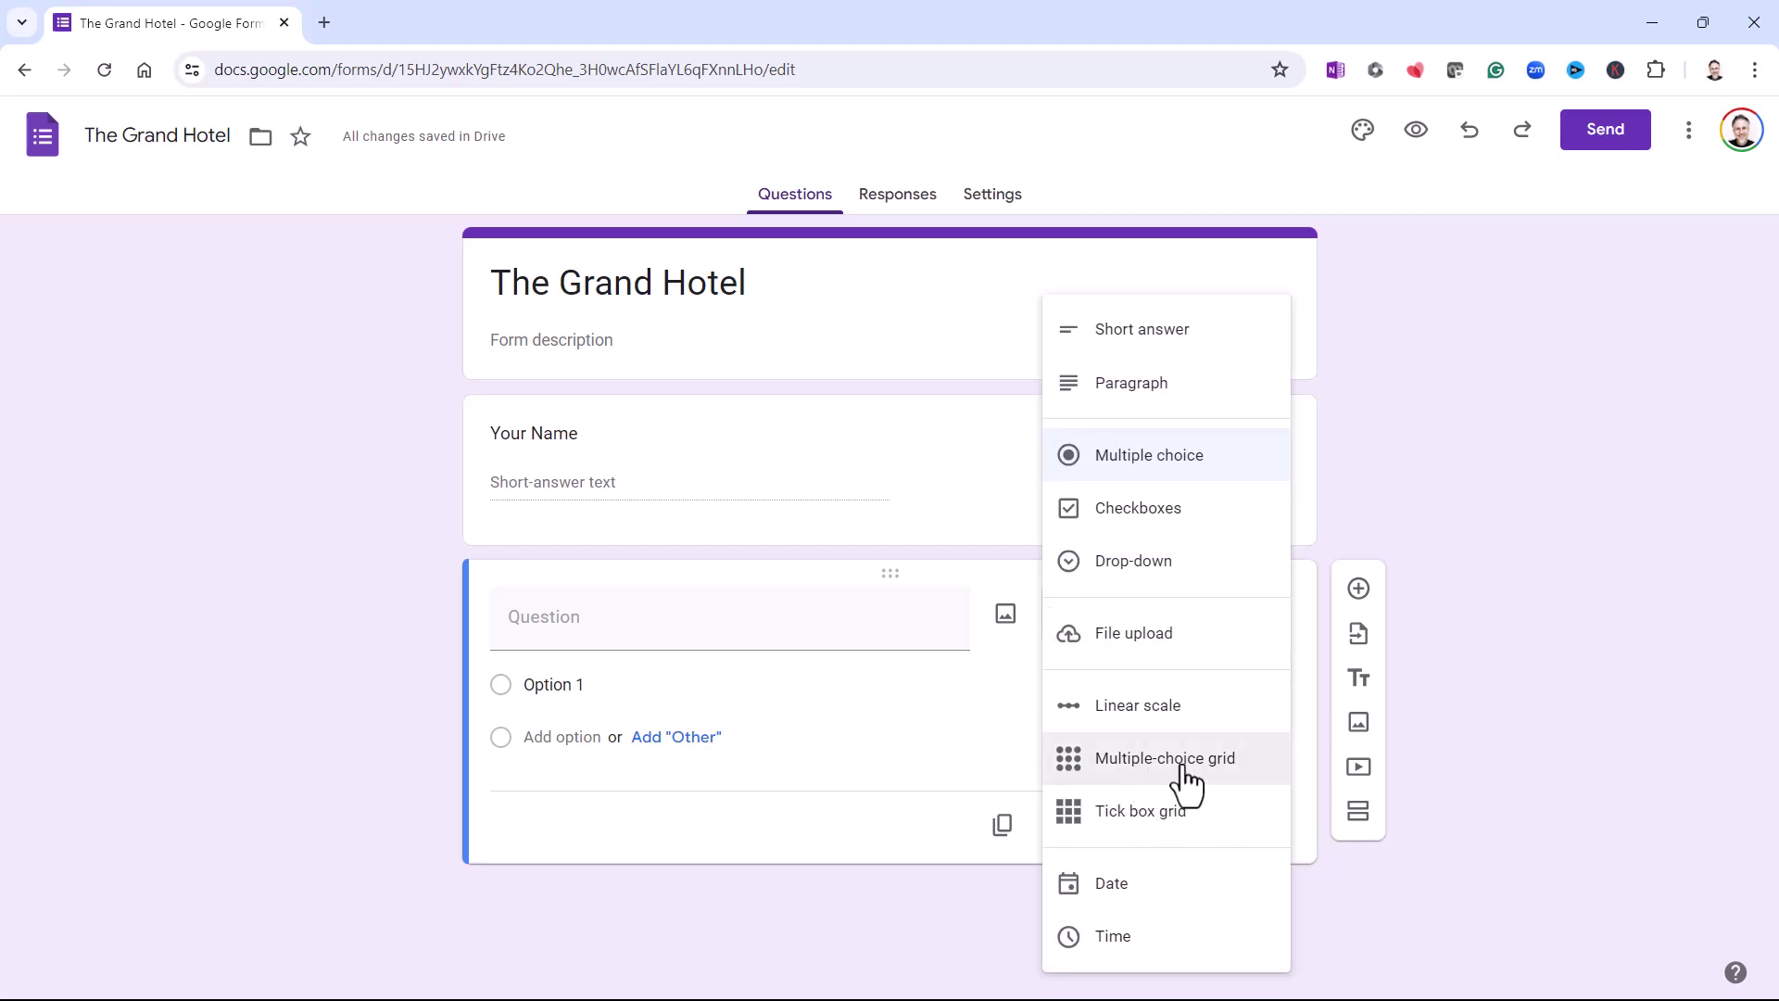
left_click(1183, 769)
left_click(597, 619)
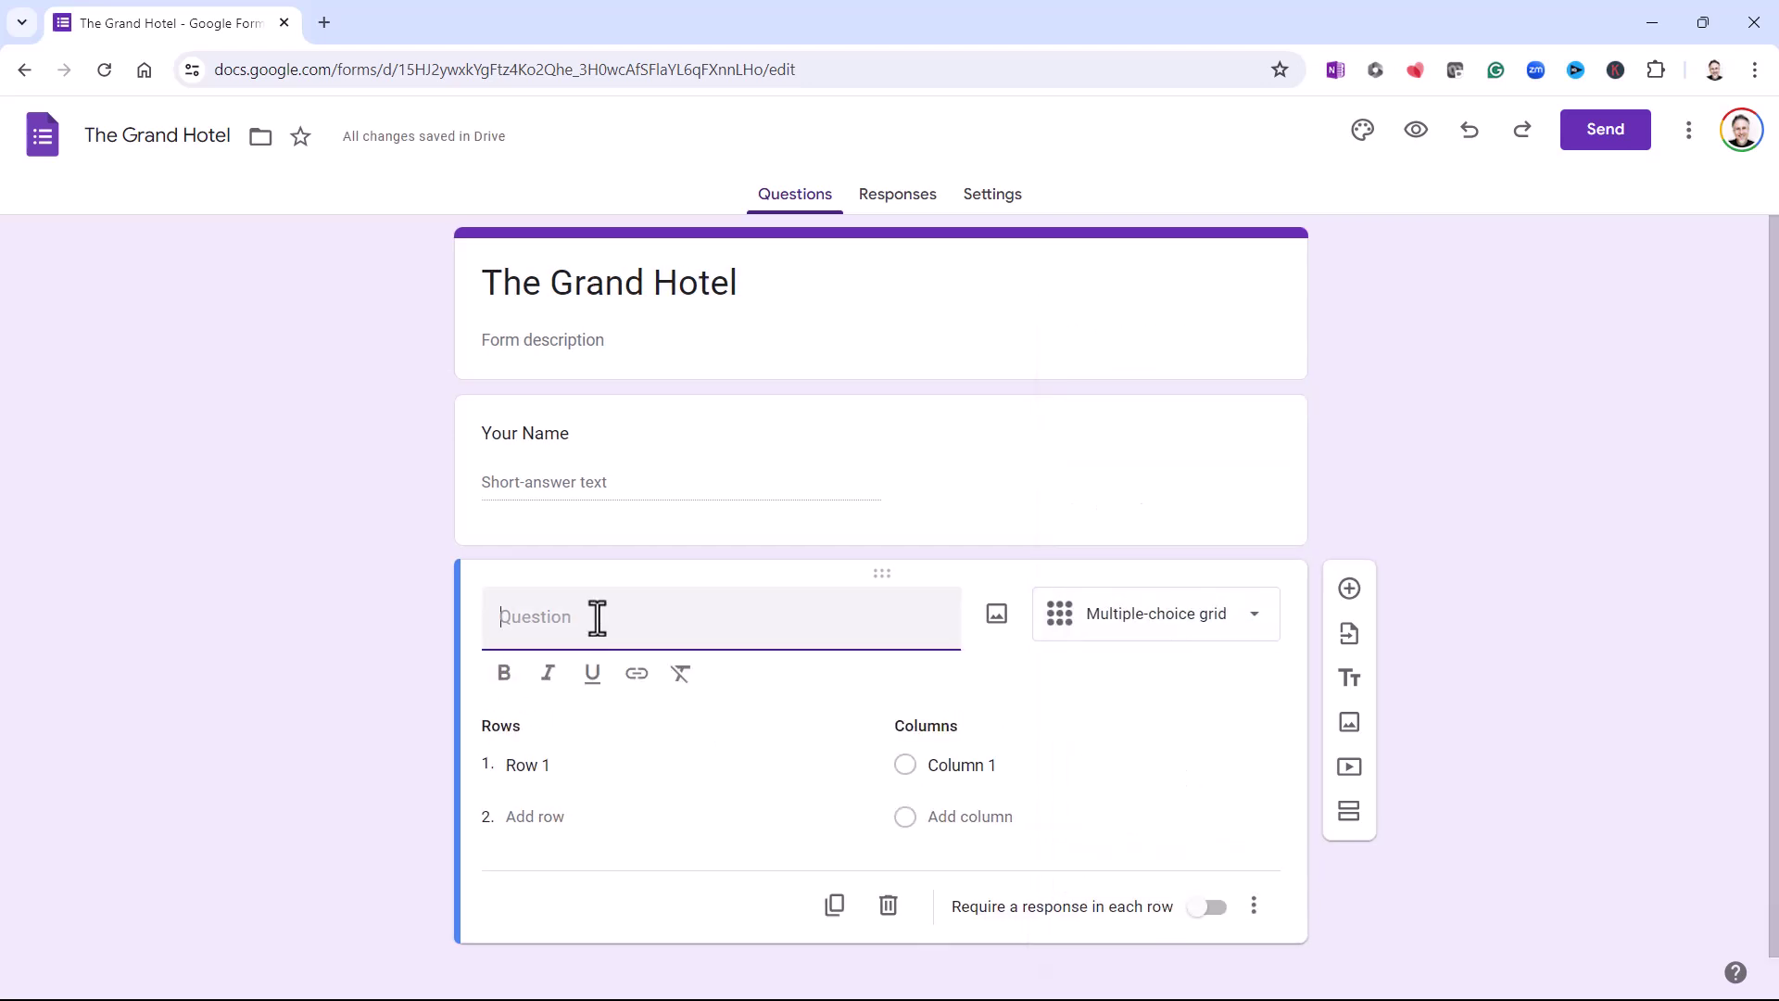
type("Your overall experience of the hotel")
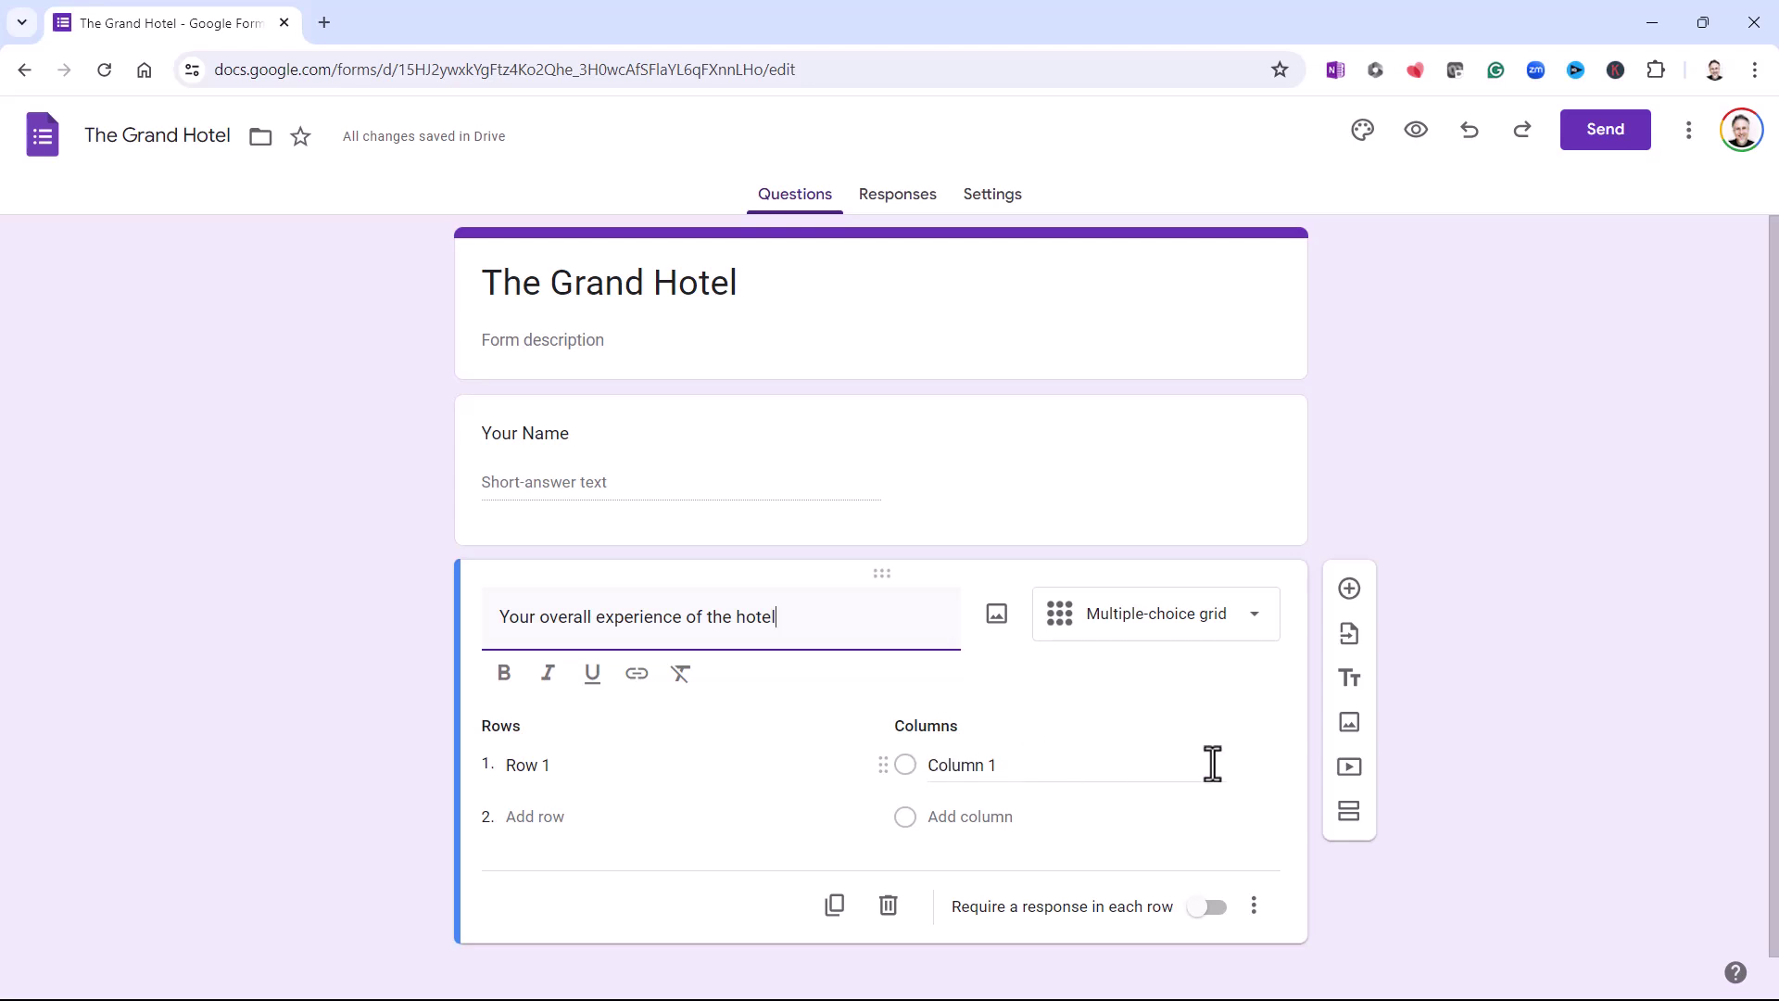
- Fill the grid rows with Your room, Reception, Website, Meals and drinks, and Grounds
left_click(573, 765)
type("Your")
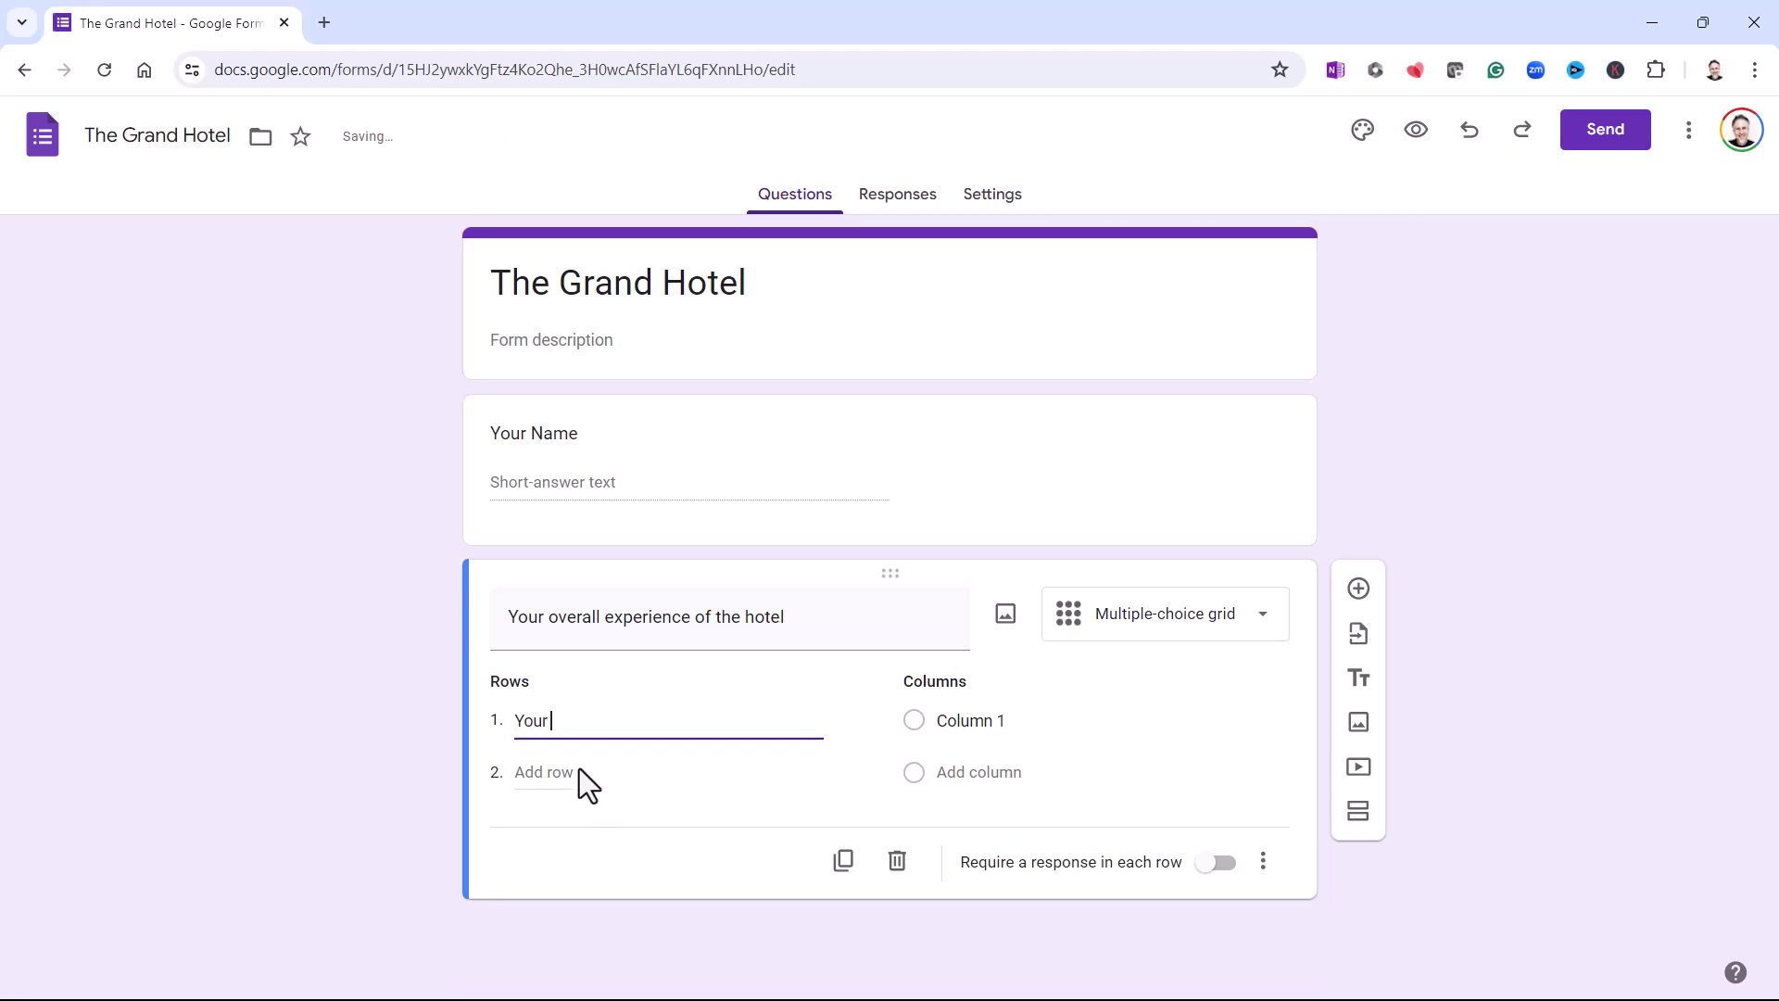
type(" room")
left_click(553, 771)
type("Recep")
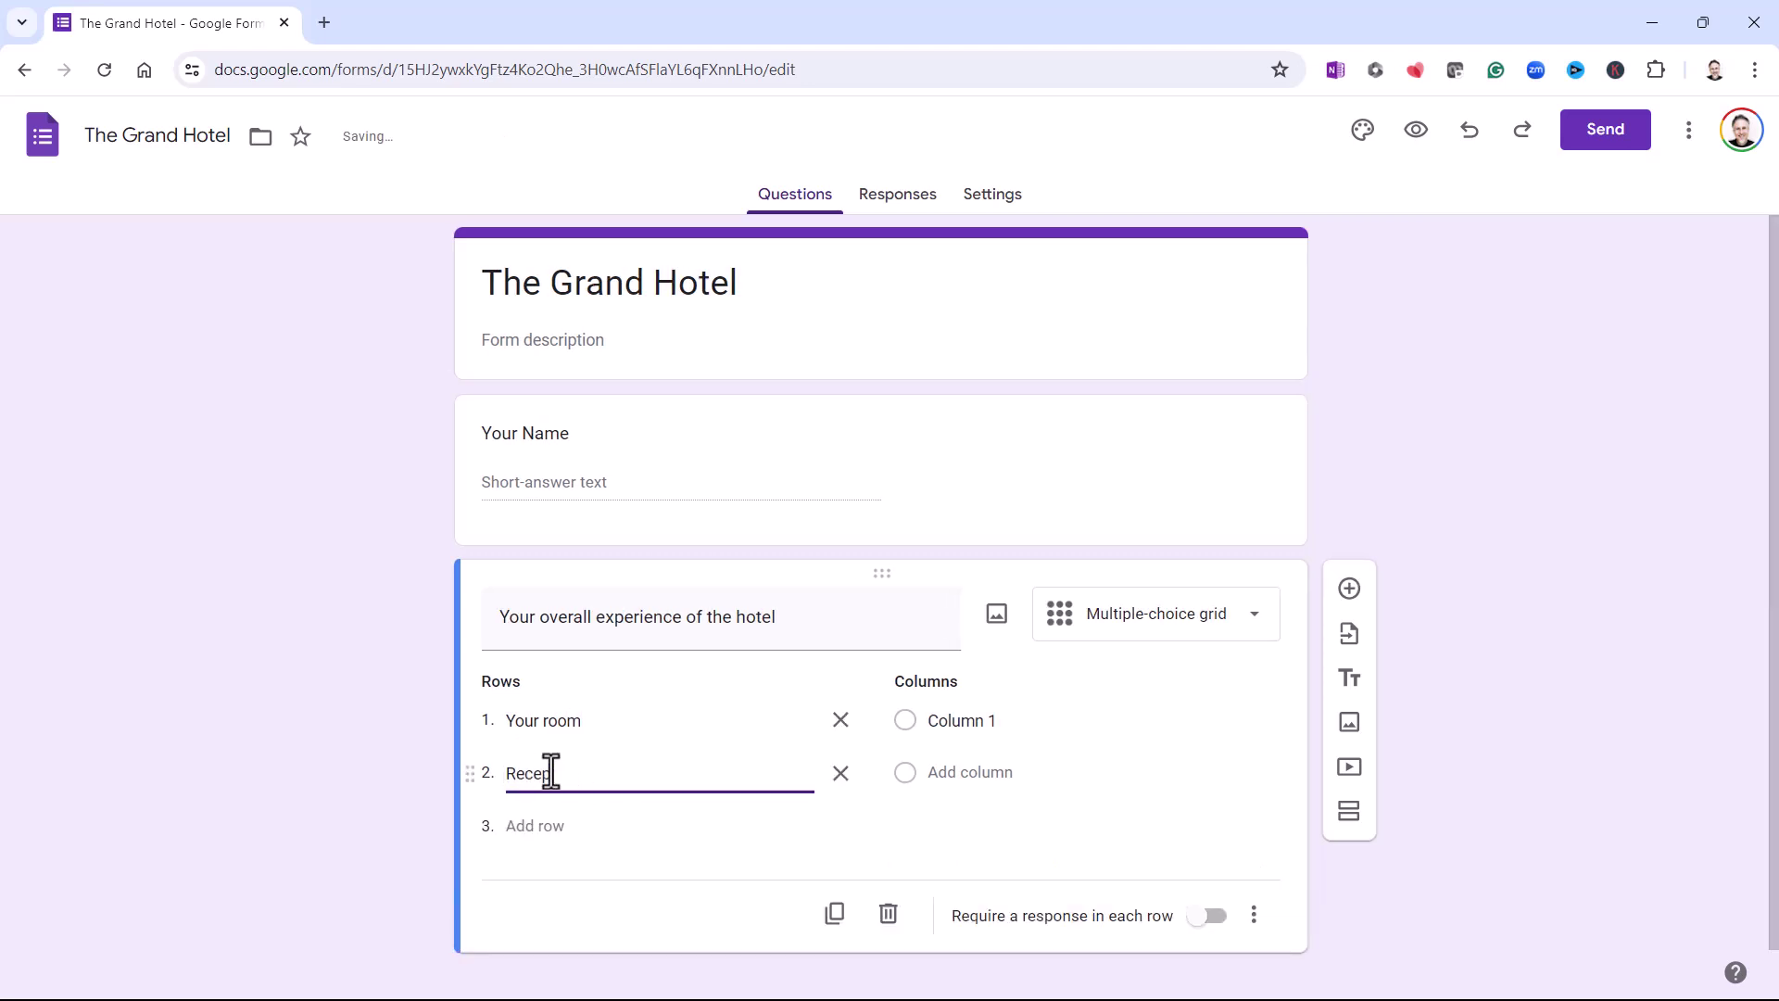
type("tion")
left_click(520, 821)
type("We")
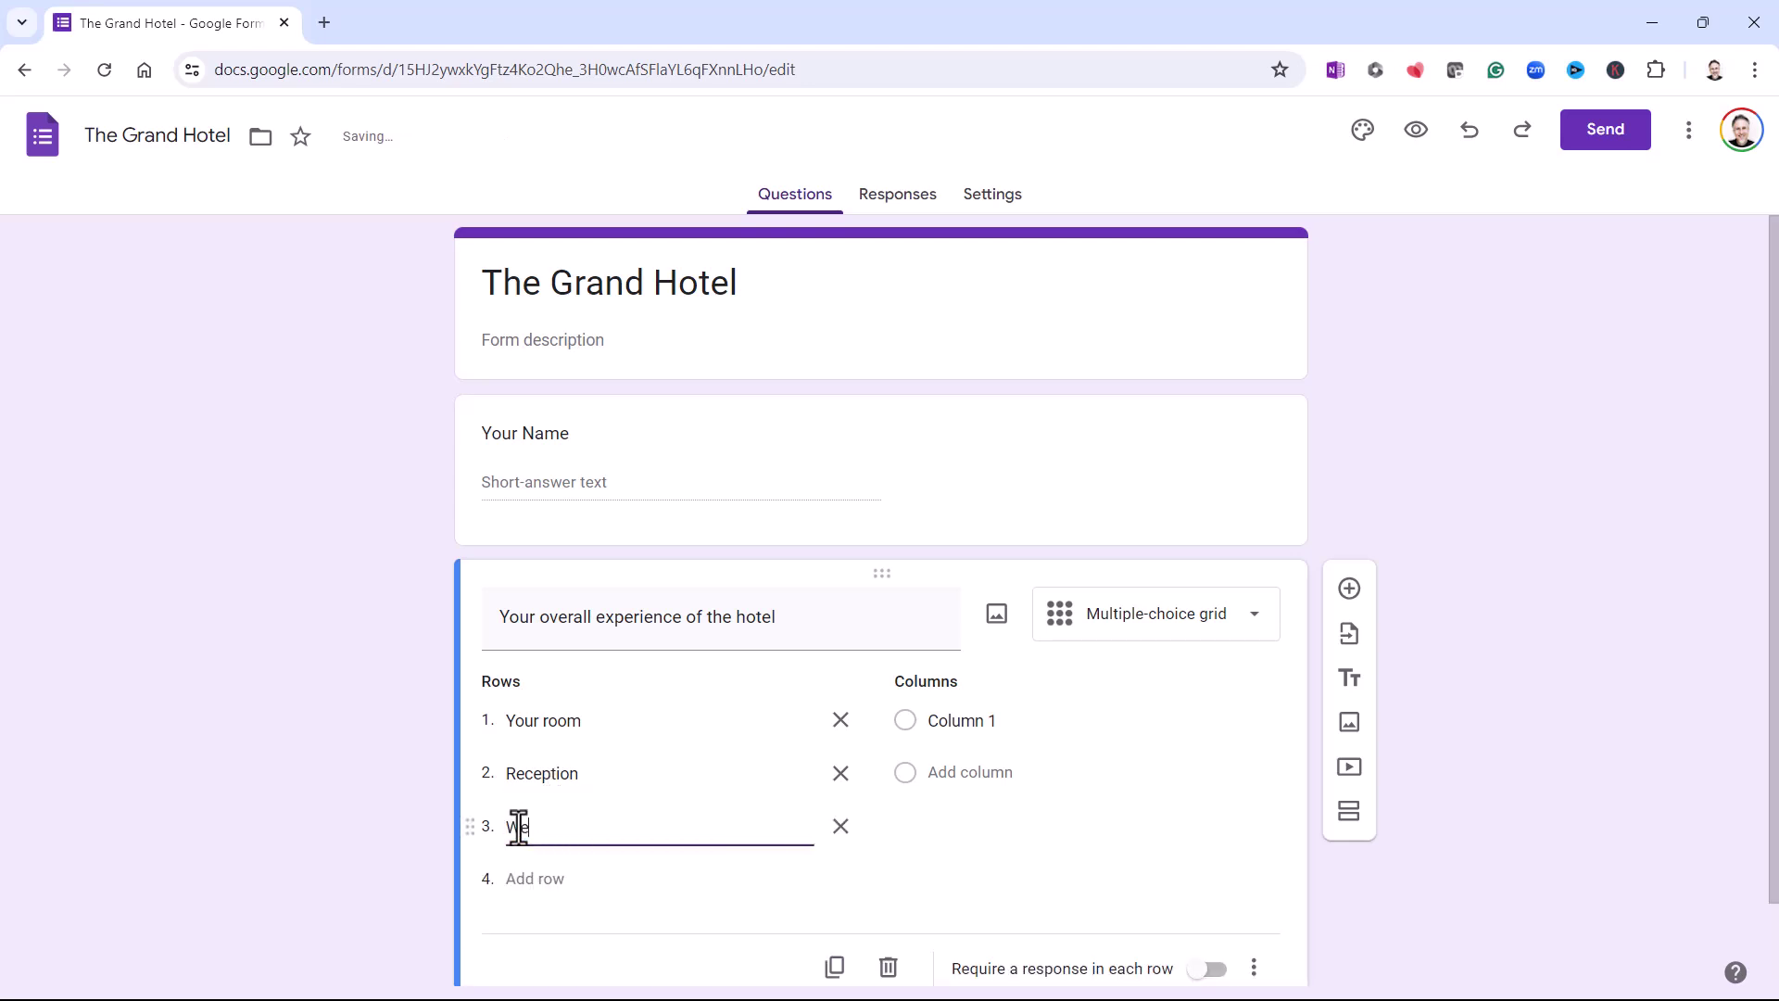
type("bsite")
left_click(526, 879)
type("me")
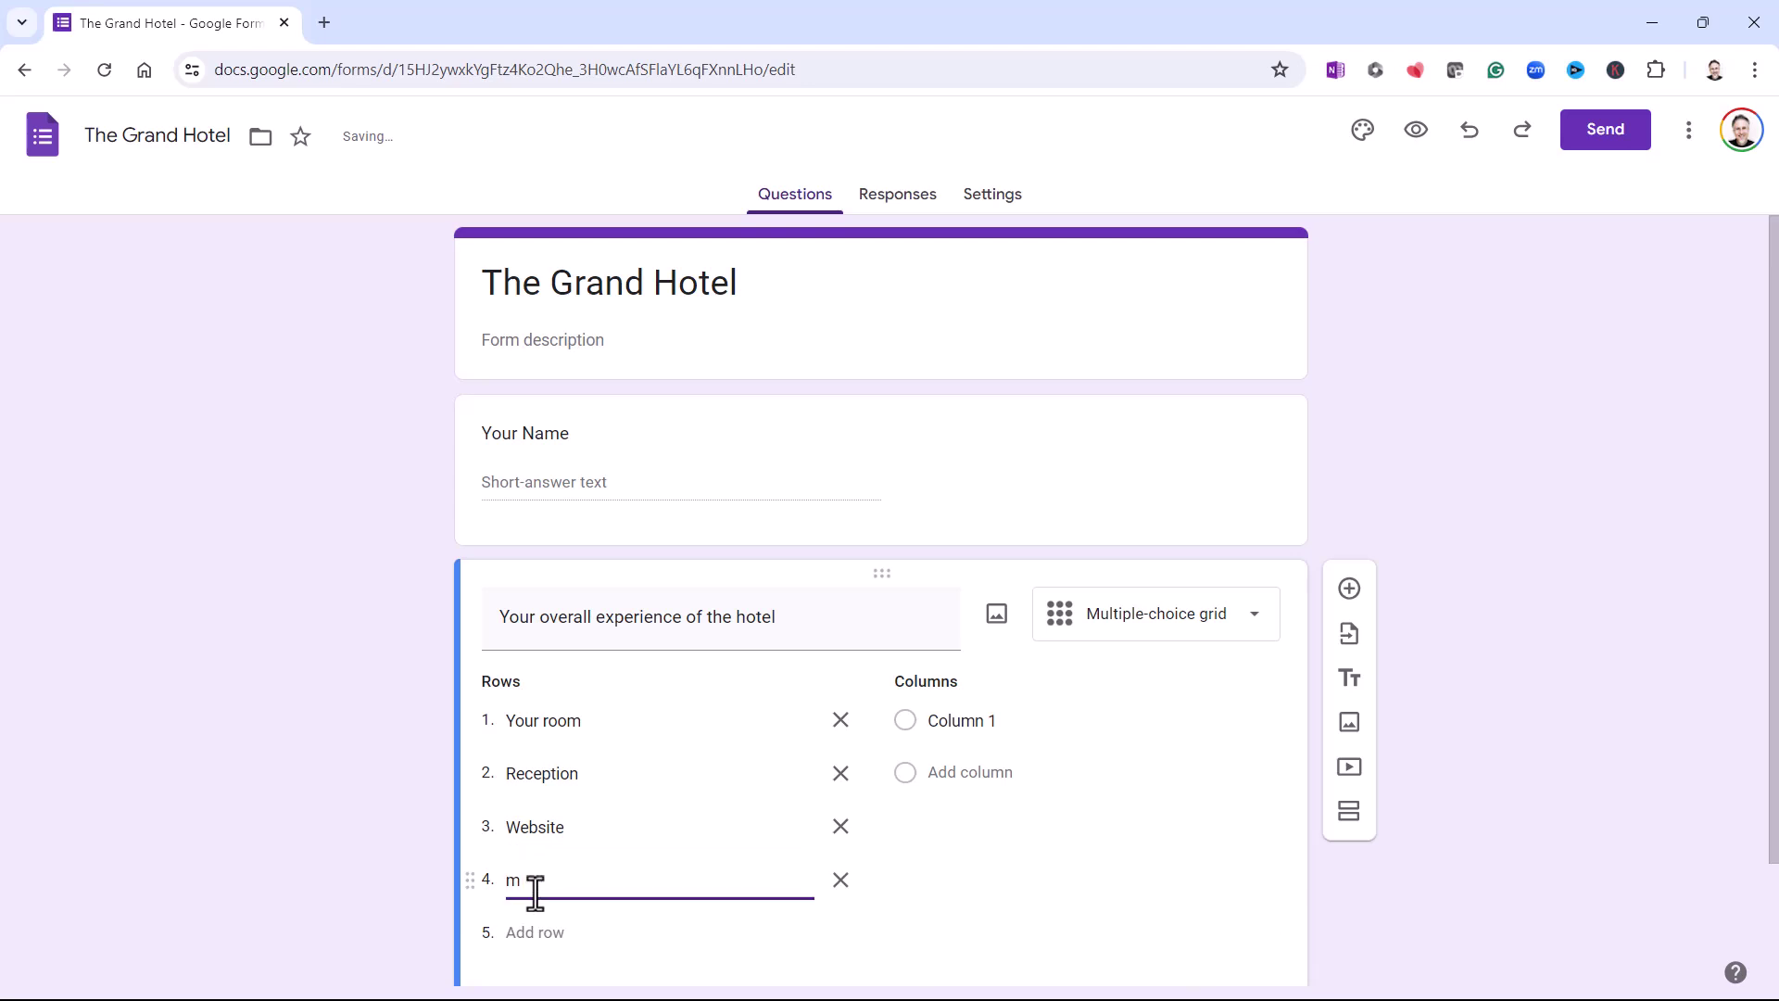
key("BackSpace")
key("BackSpace")
type("Meals and drinks")
left_click(544, 932)
type("G")
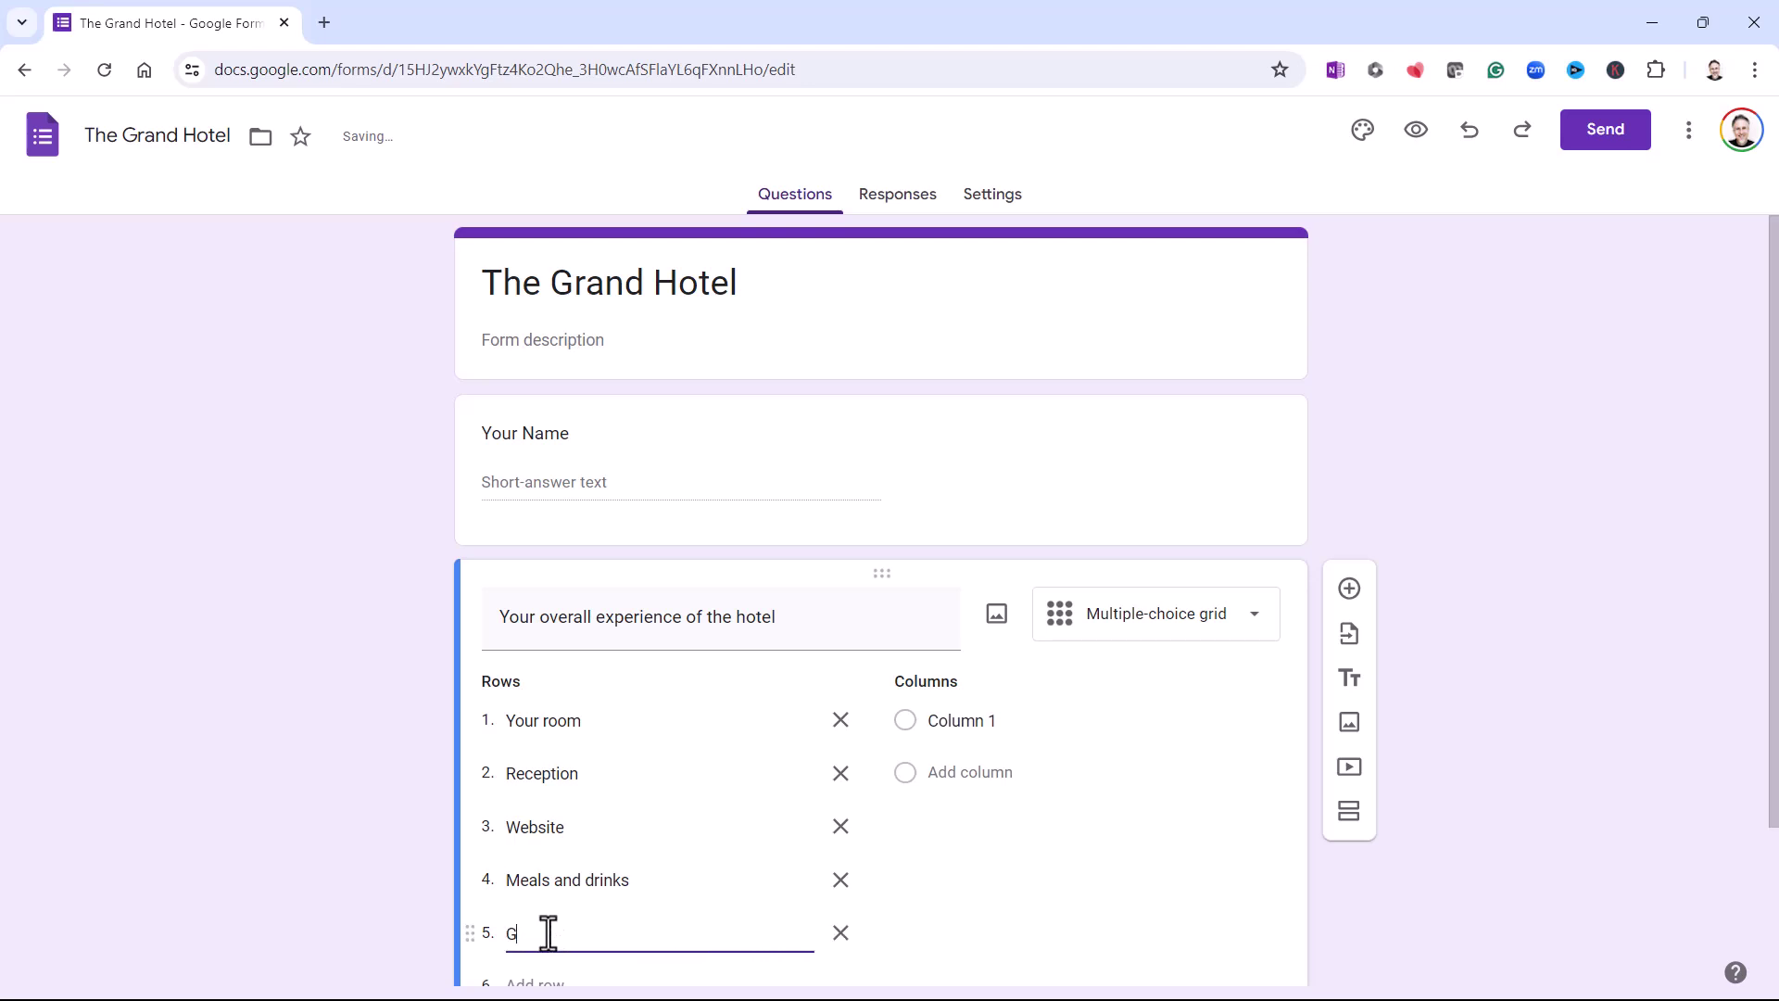
type("rounds")
- Rename Column 1 to Excellent and add columns Good and Neutral
left_click(947, 723)
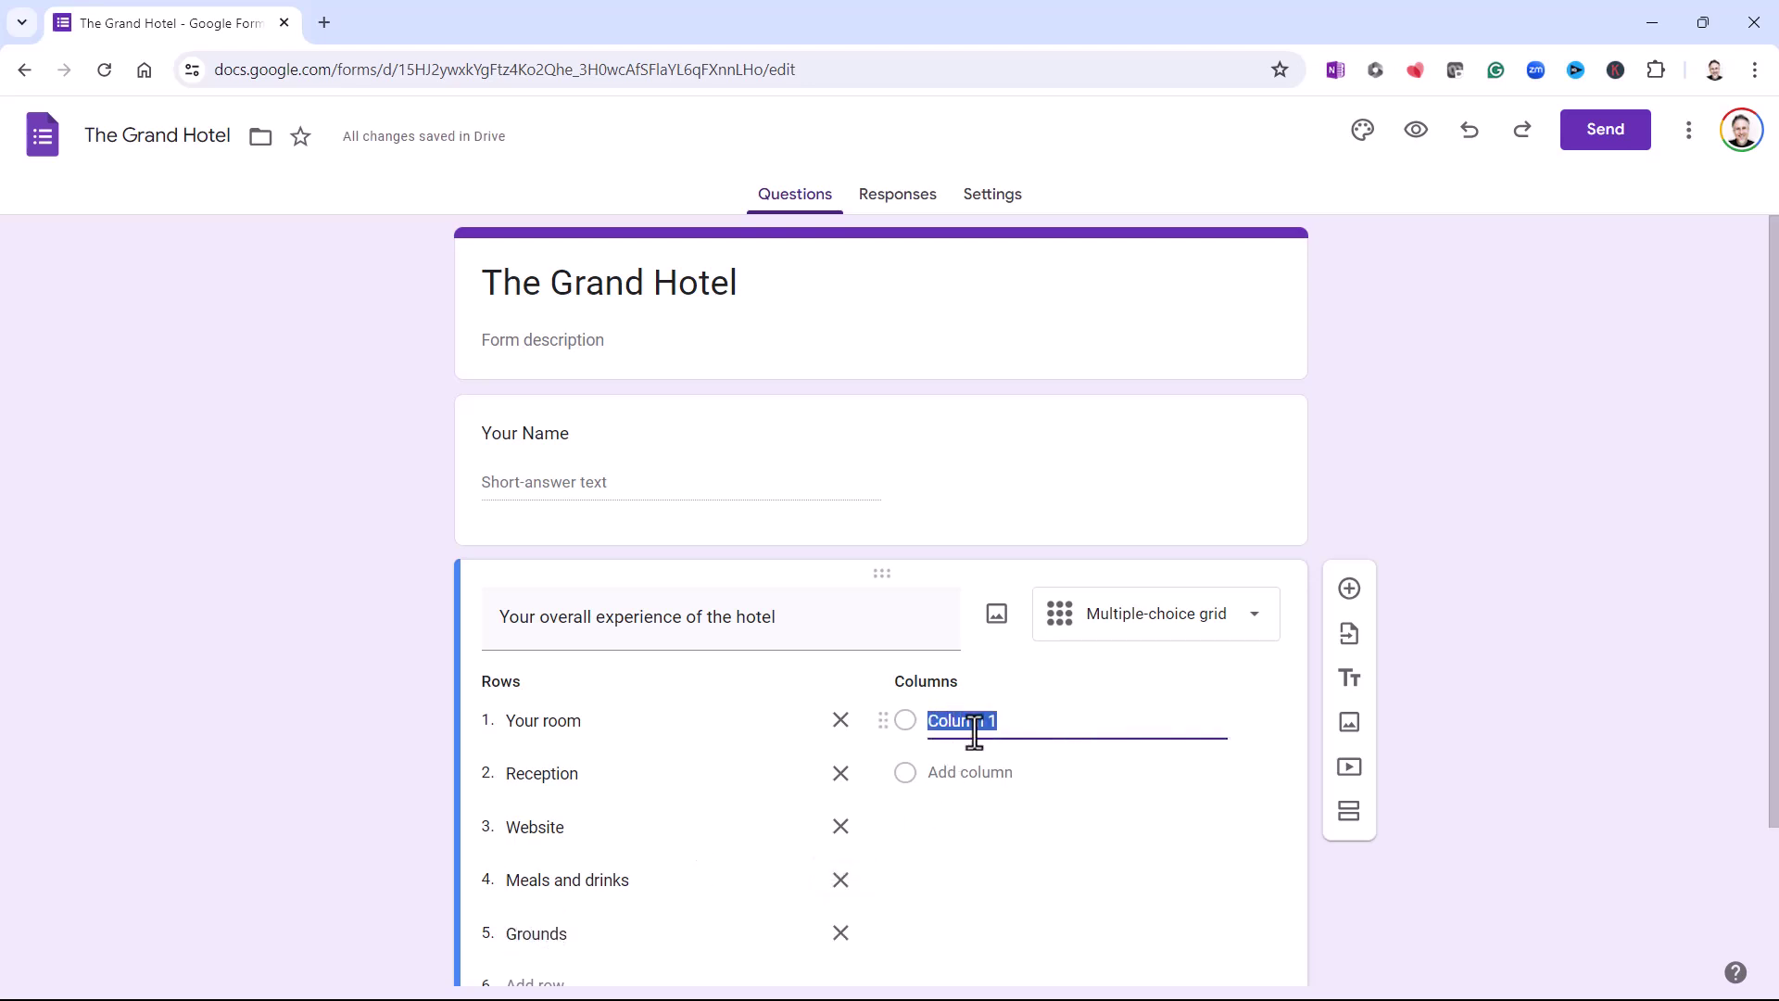
type("Excellent")
left_click(964, 772)
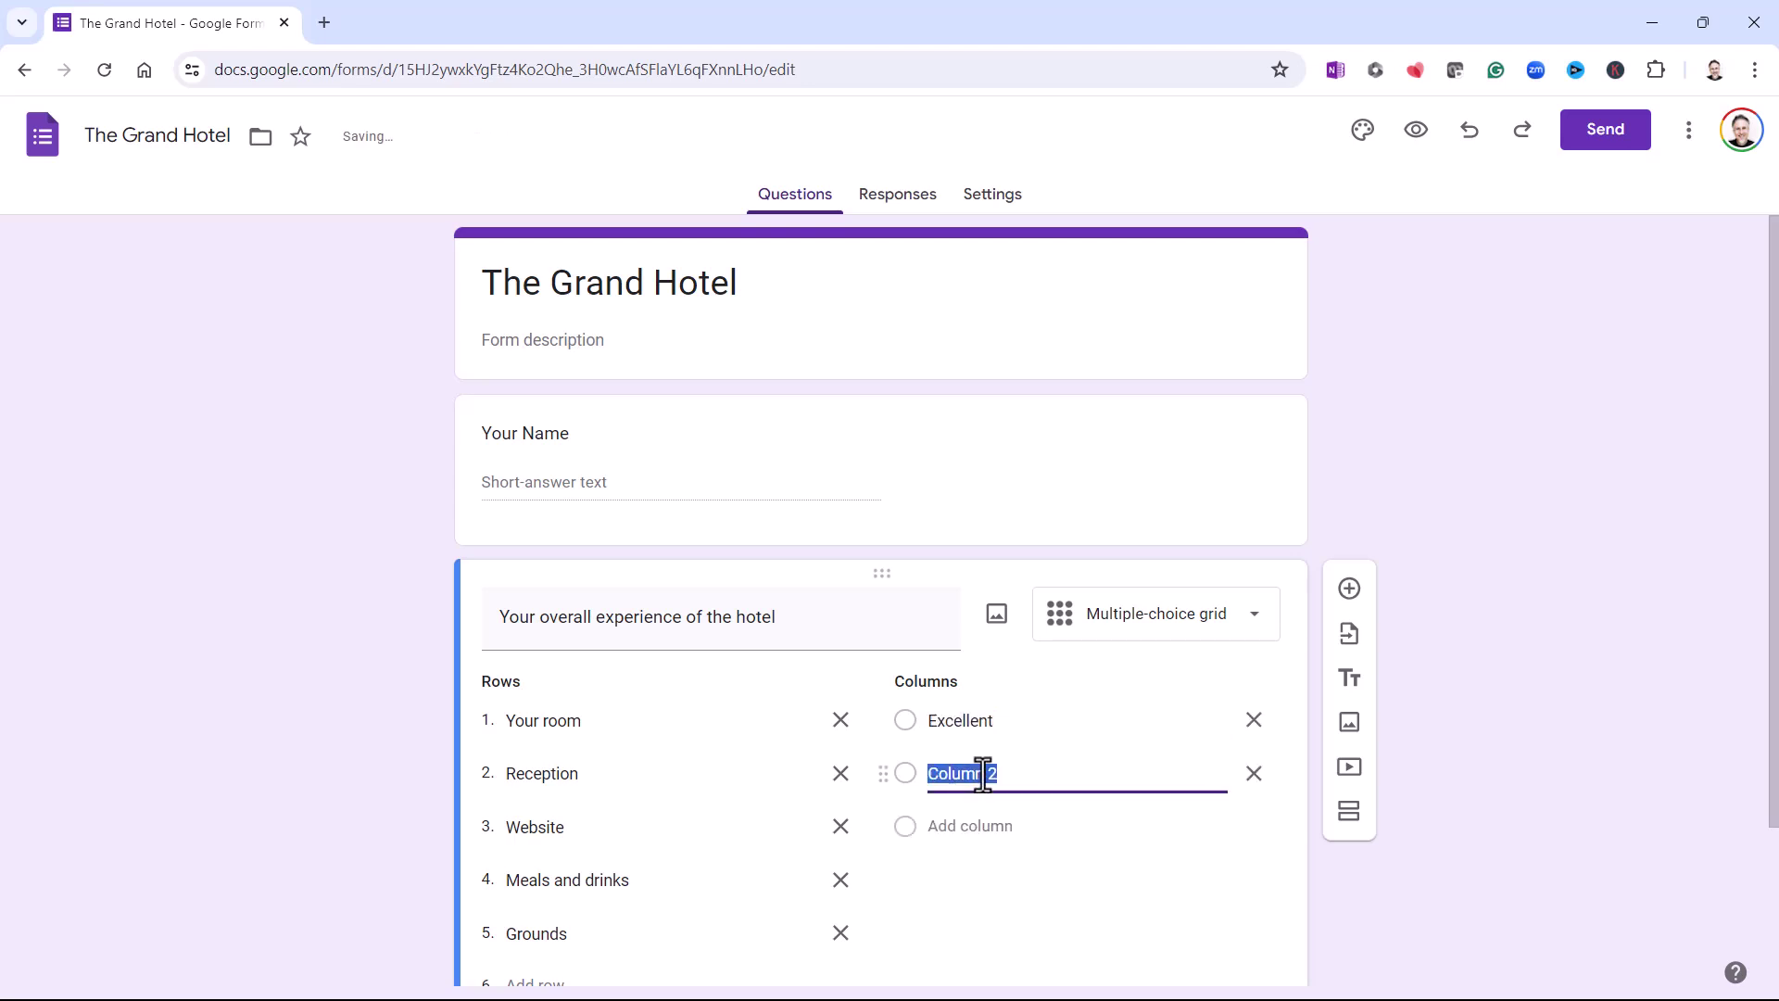
type("Good")
left_click(998, 827)
type("Neu")
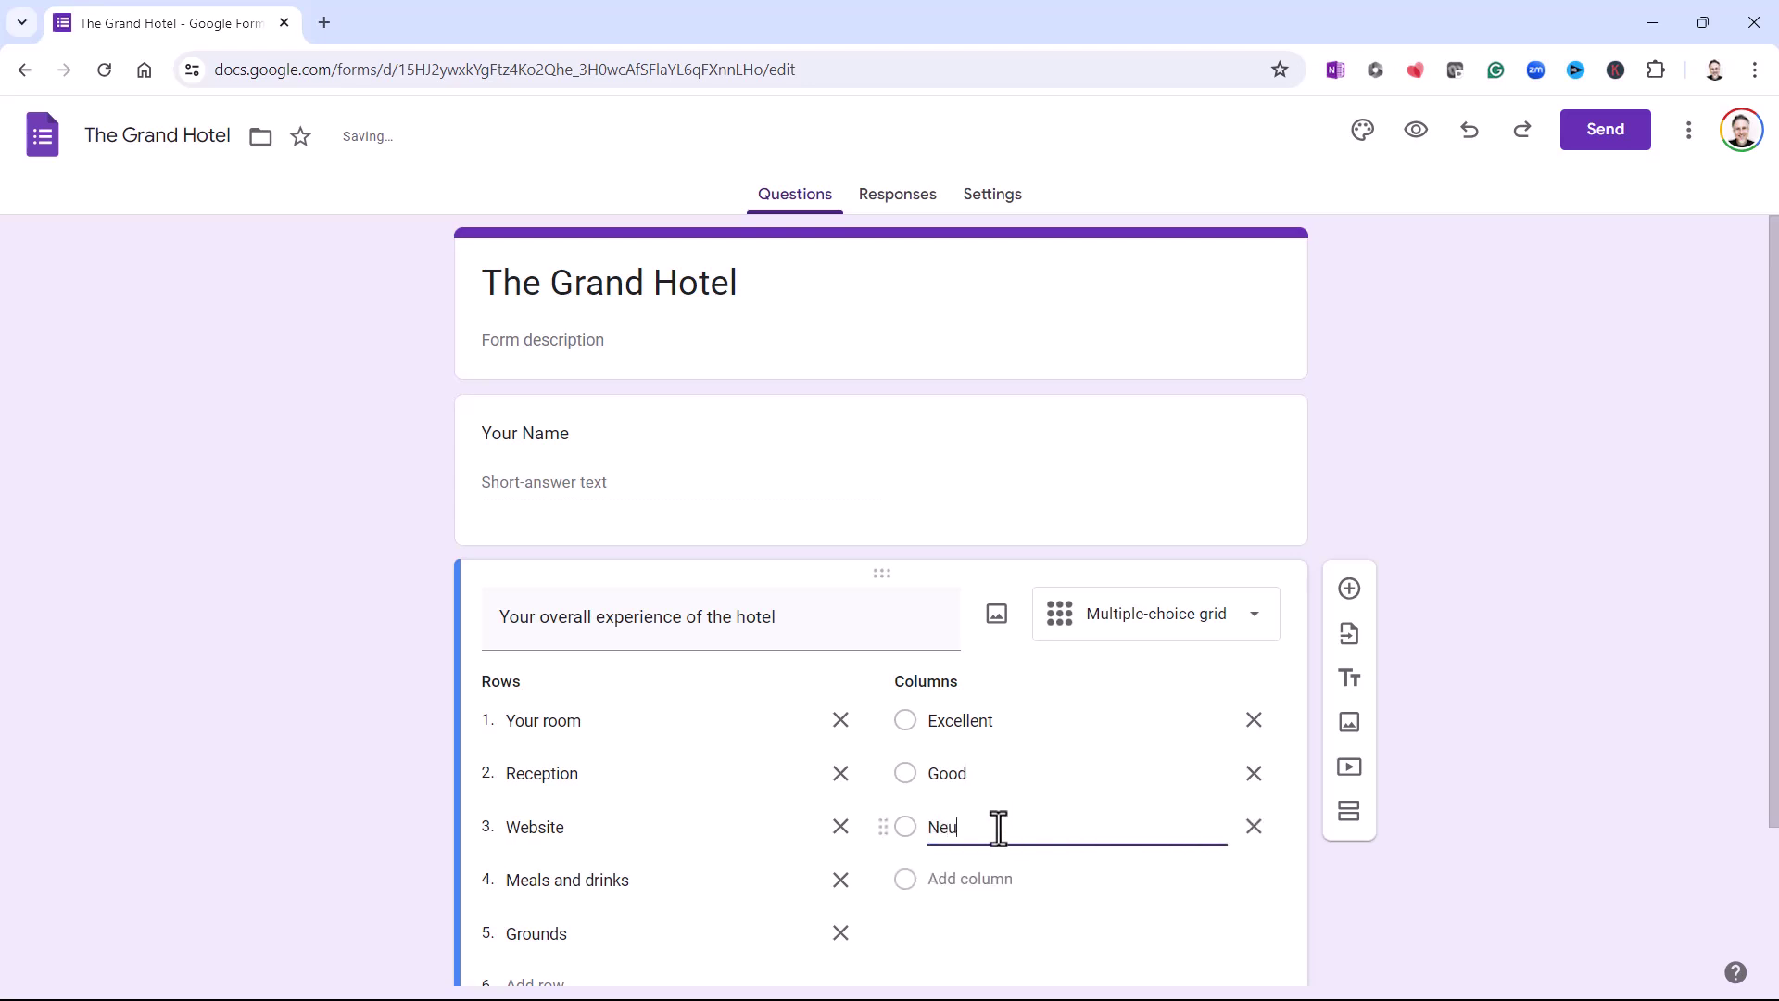
type("tral")
- Add the columns Room for improvement, Poor and Not applicable
left_click(1001, 878)
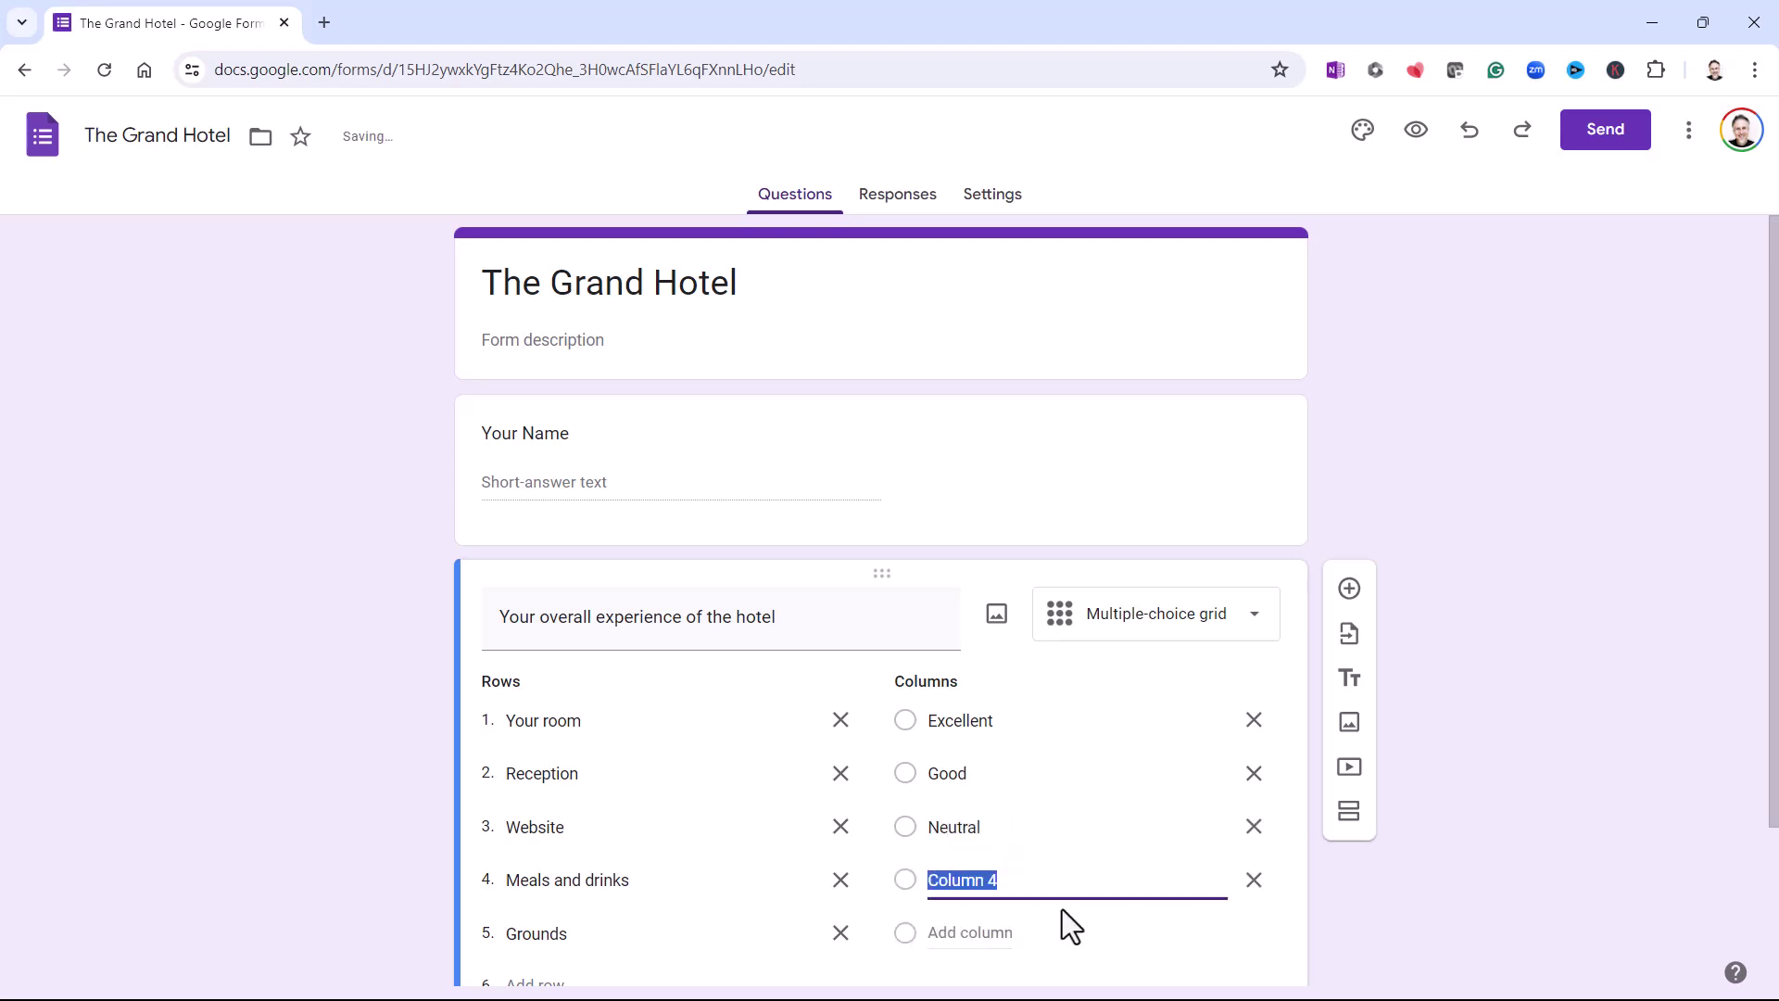
type("Room for improvement")
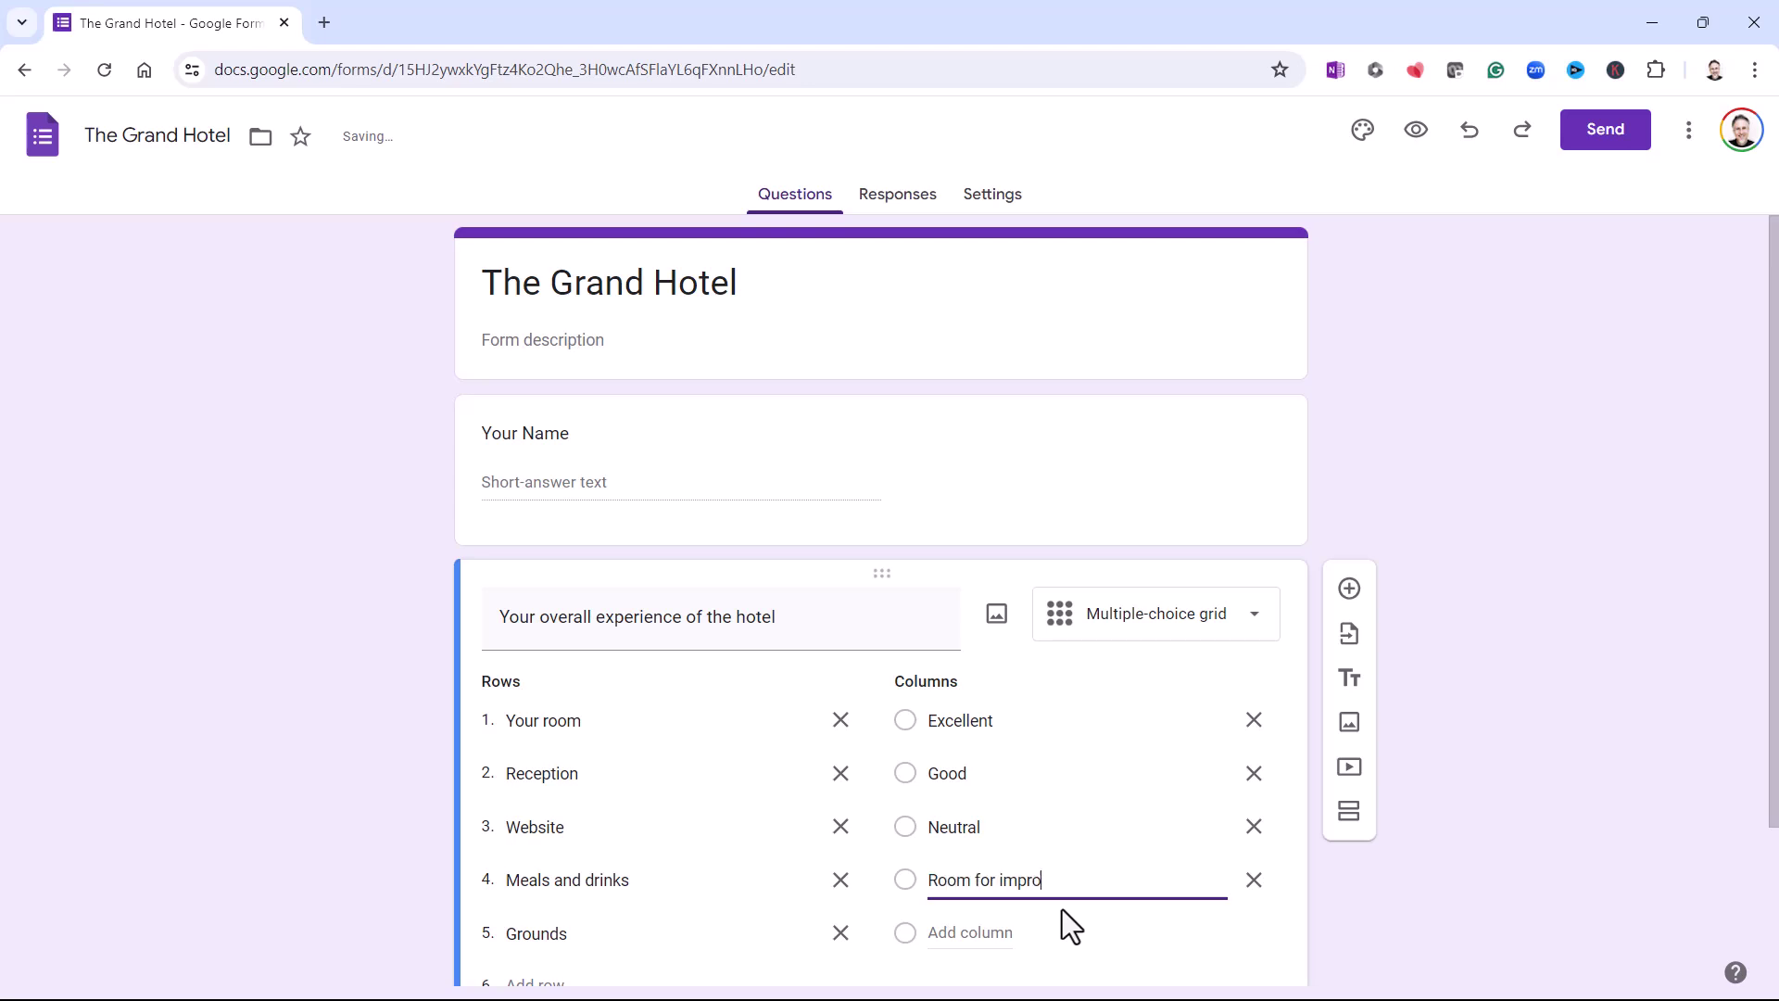
left_click(977, 934)
type("Poor")
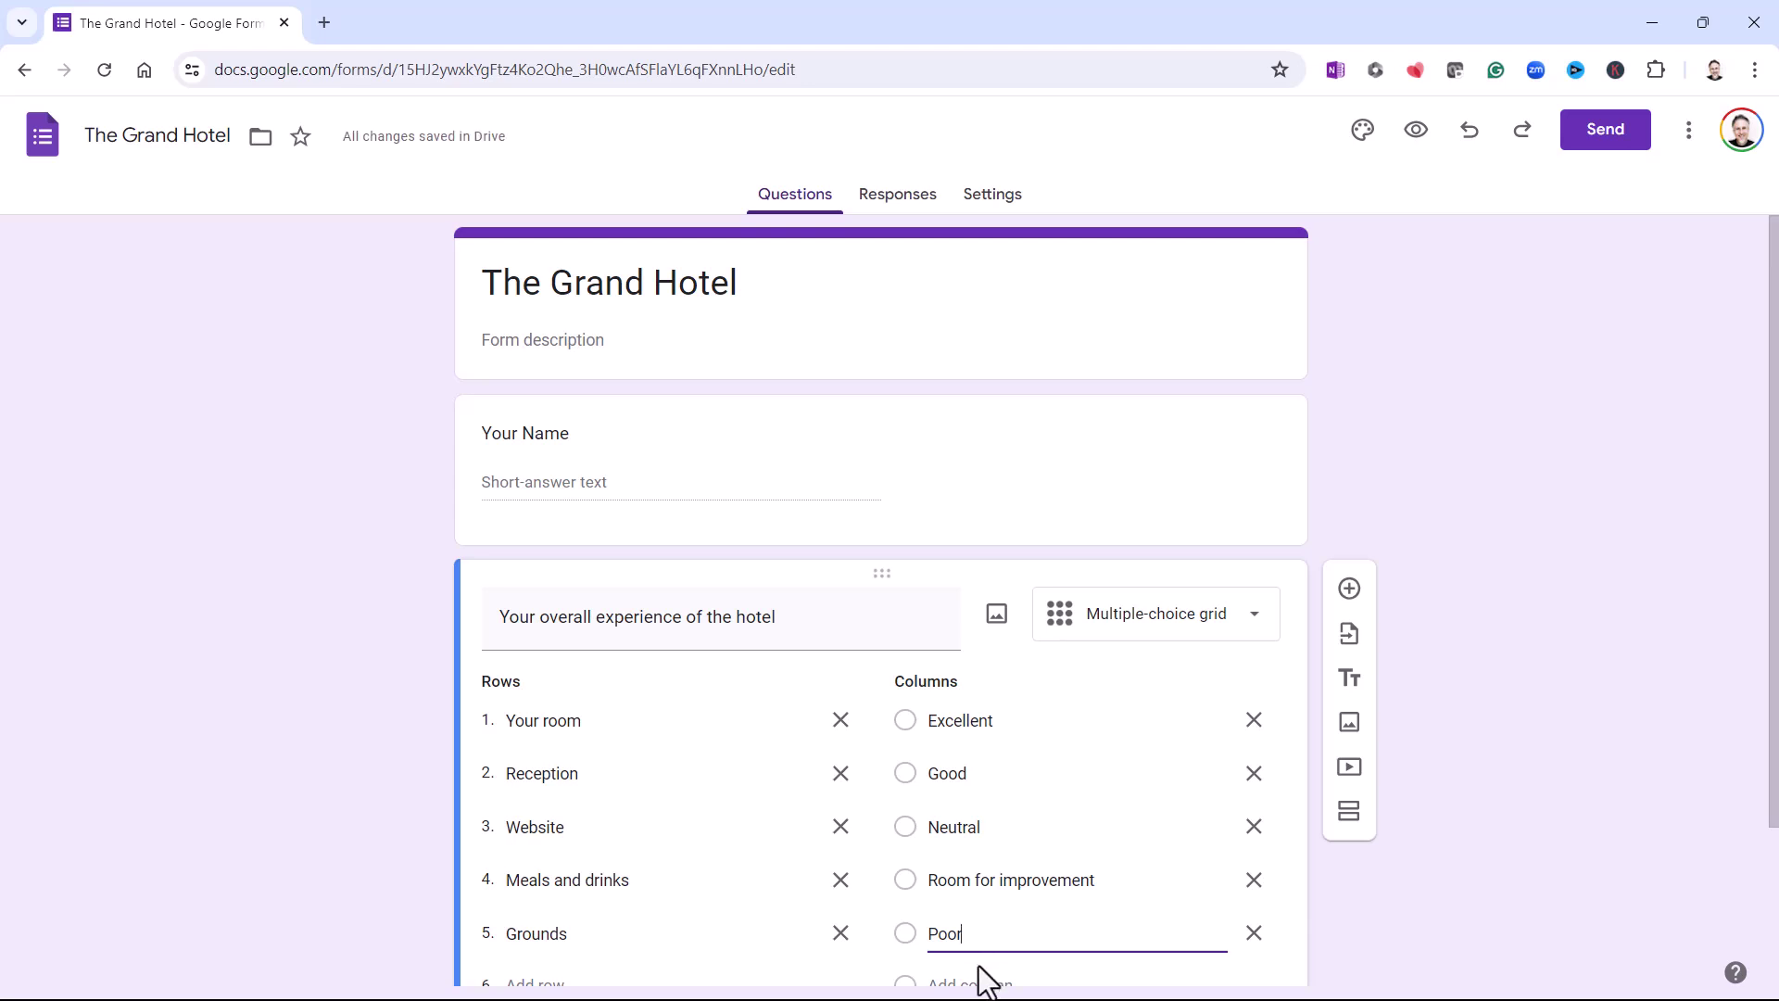
left_click(985, 980)
type("Not applicable")
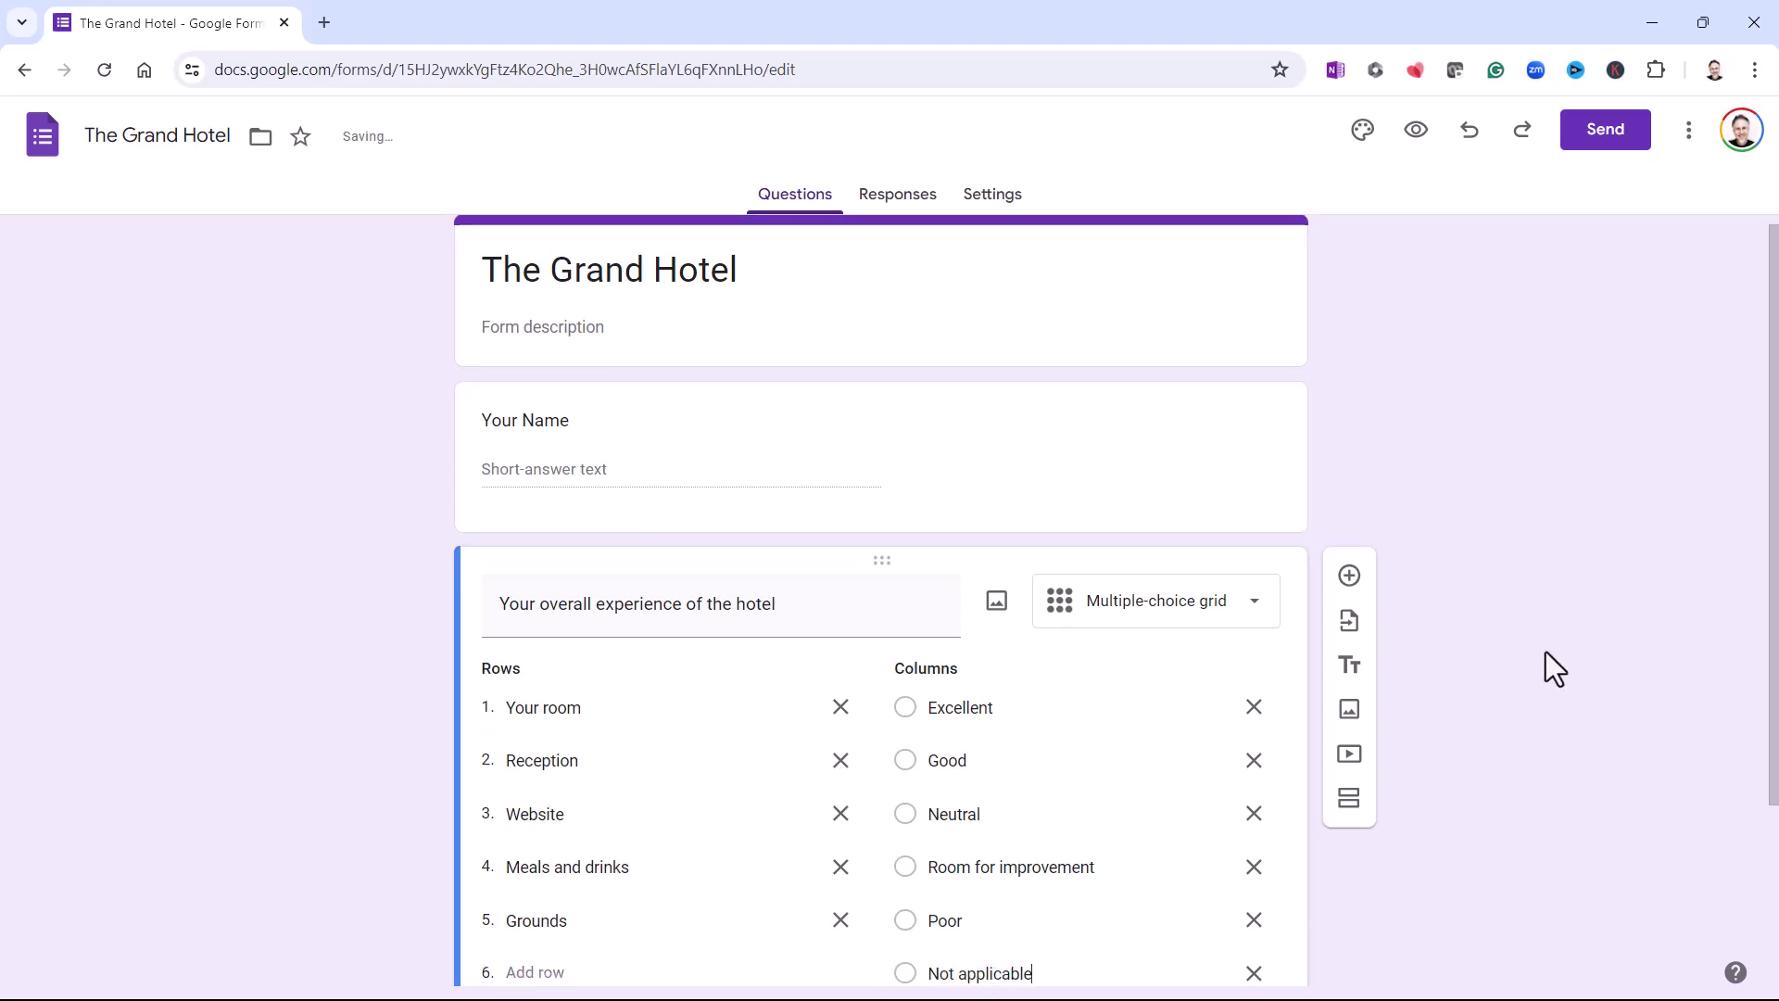
scroll(1539, 648, "down", 2)
left_click(1521, 640)
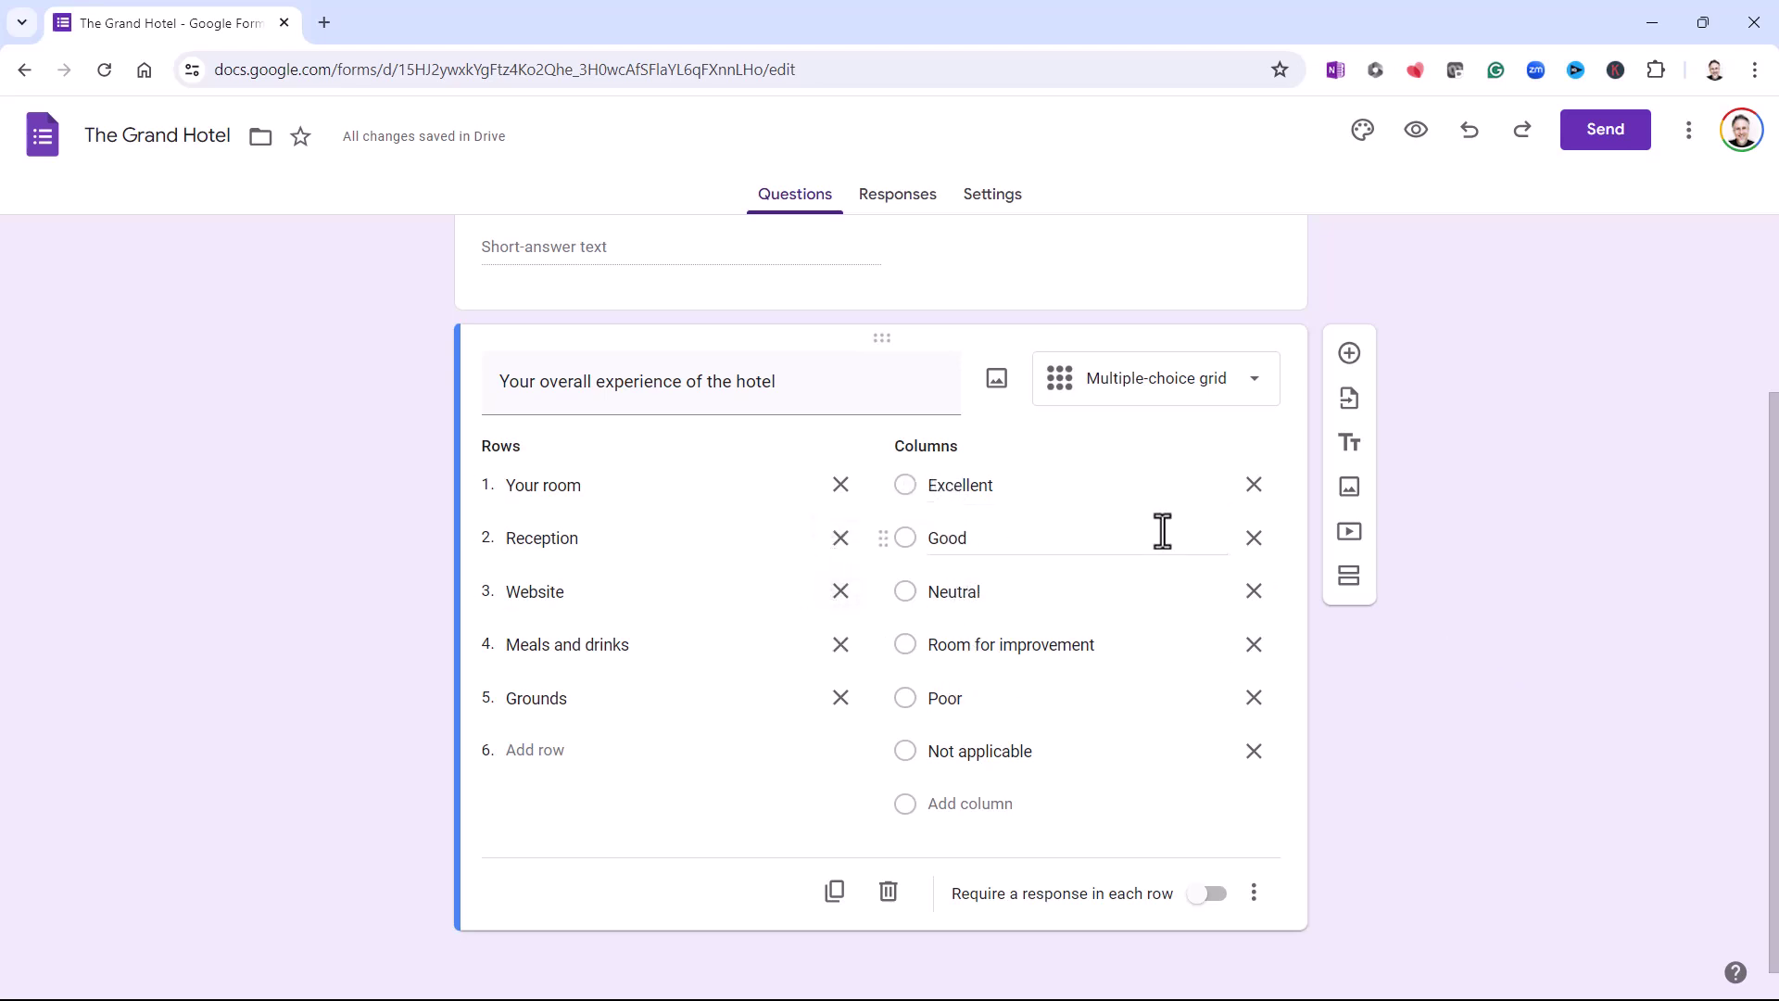
- Preview the form and answer: Your room Room for improvement, Website Neutral, Meals and drinks Good
left_click(1417, 131)
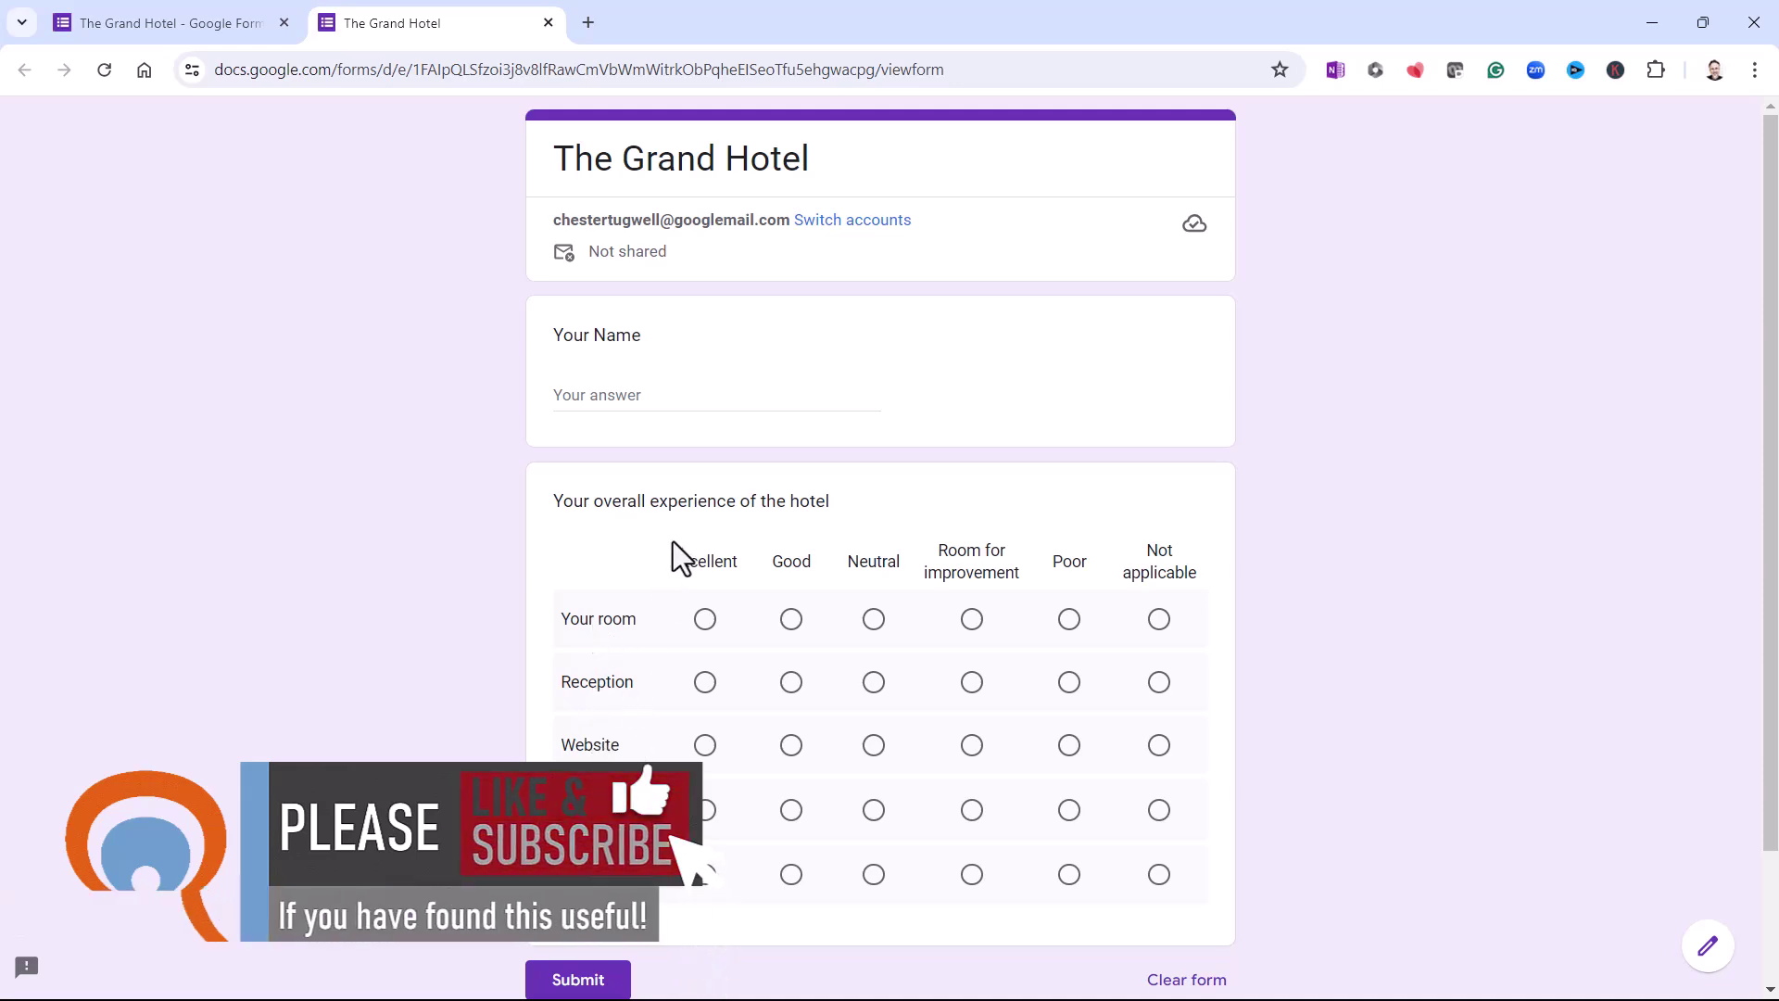
left_click(792, 620)
left_click(974, 621)
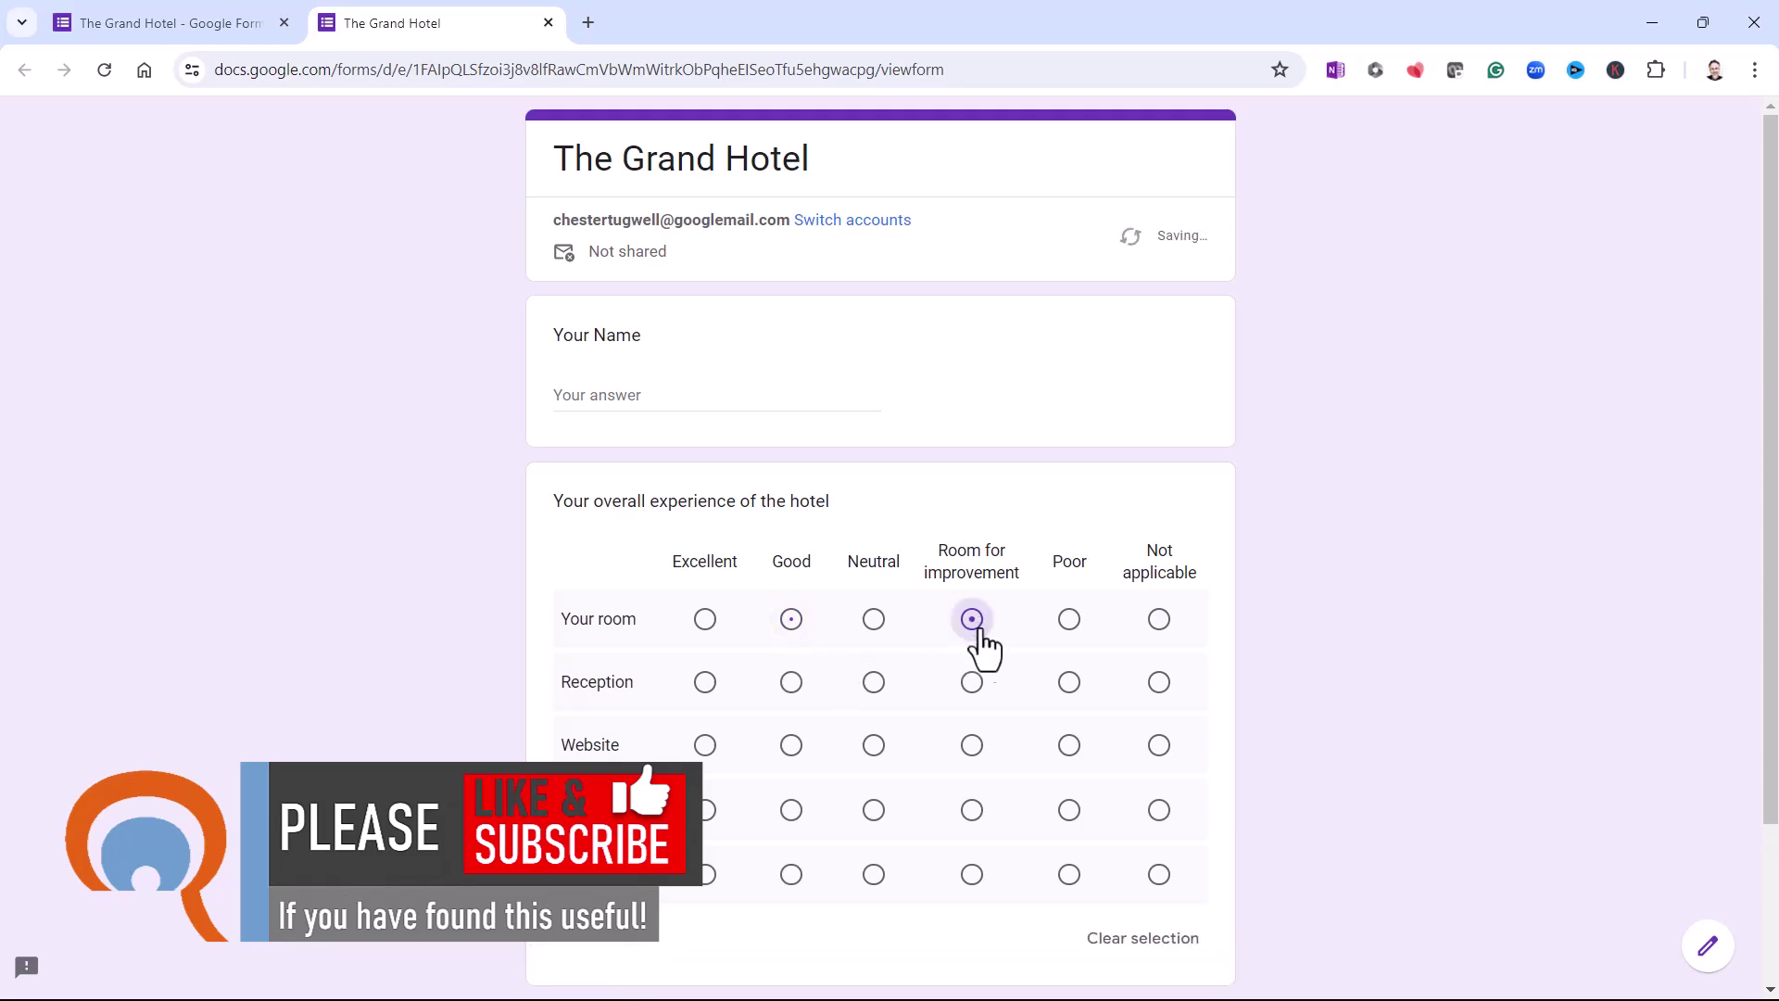
left_click(880, 741)
right_click(878, 742)
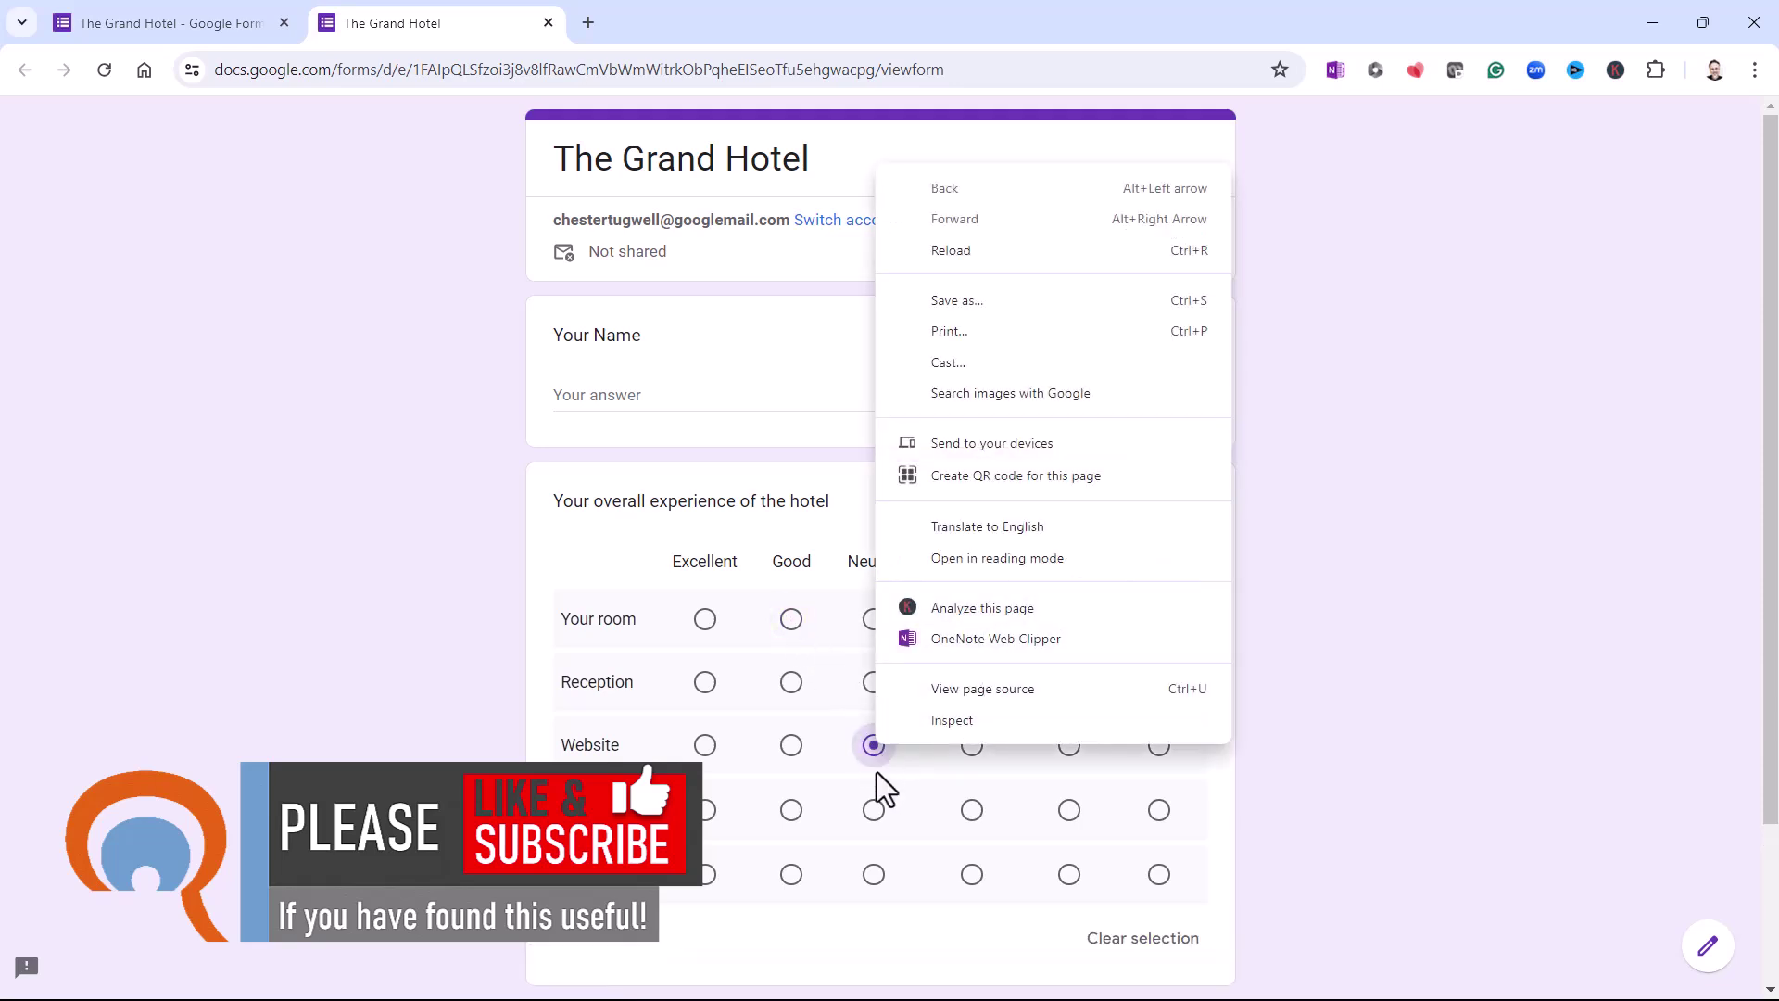
left_click(804, 823)
left_click(793, 813)
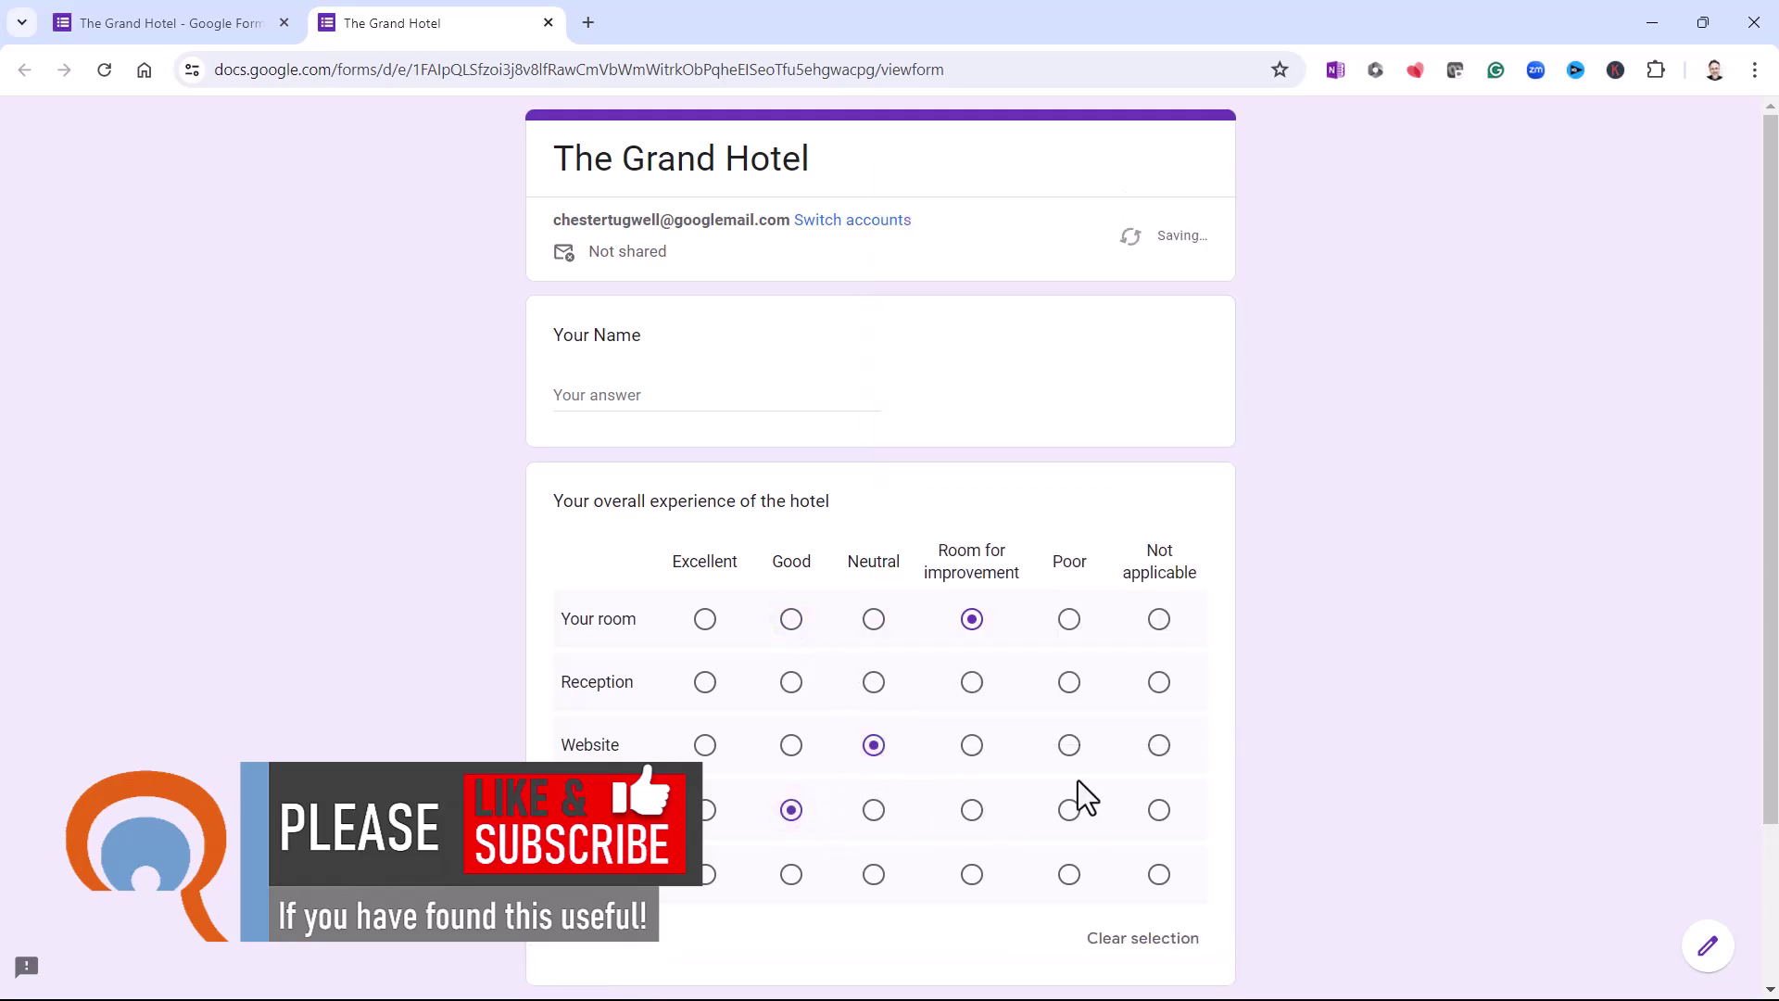
- Back in the editor, add a Tick box grid question 'Which meals did you have at the hotel?'
left_click(548, 23)
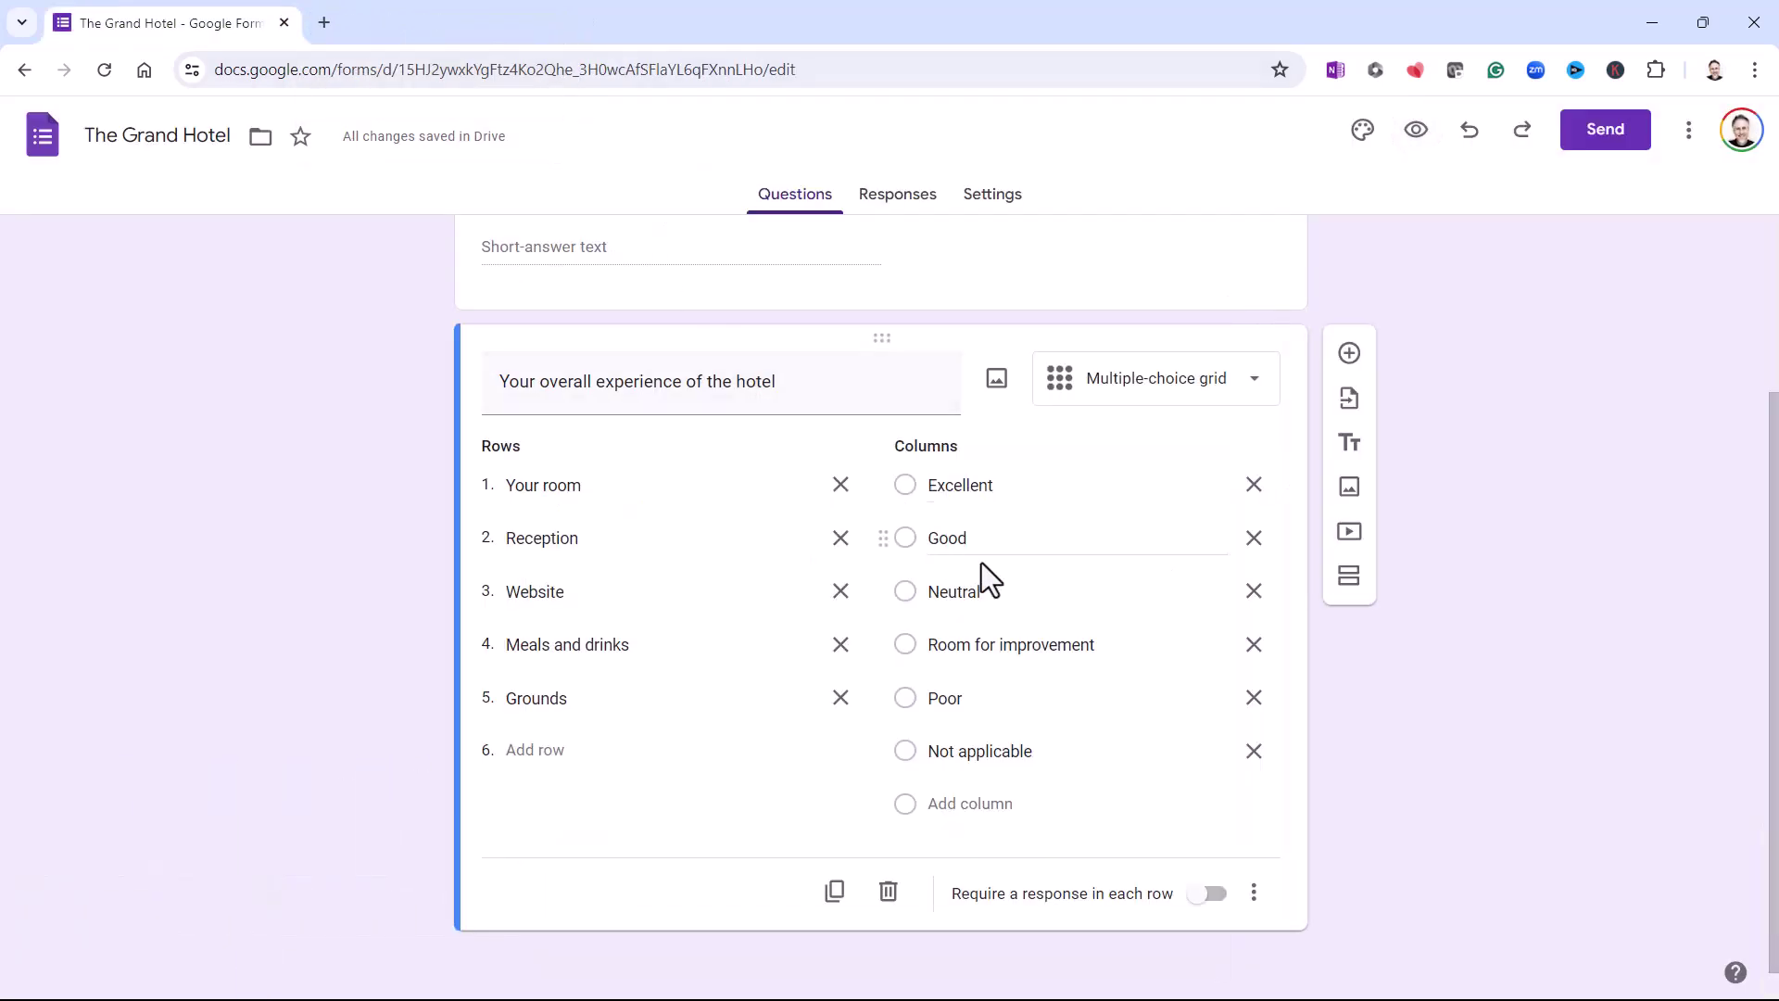
left_click(1350, 353)
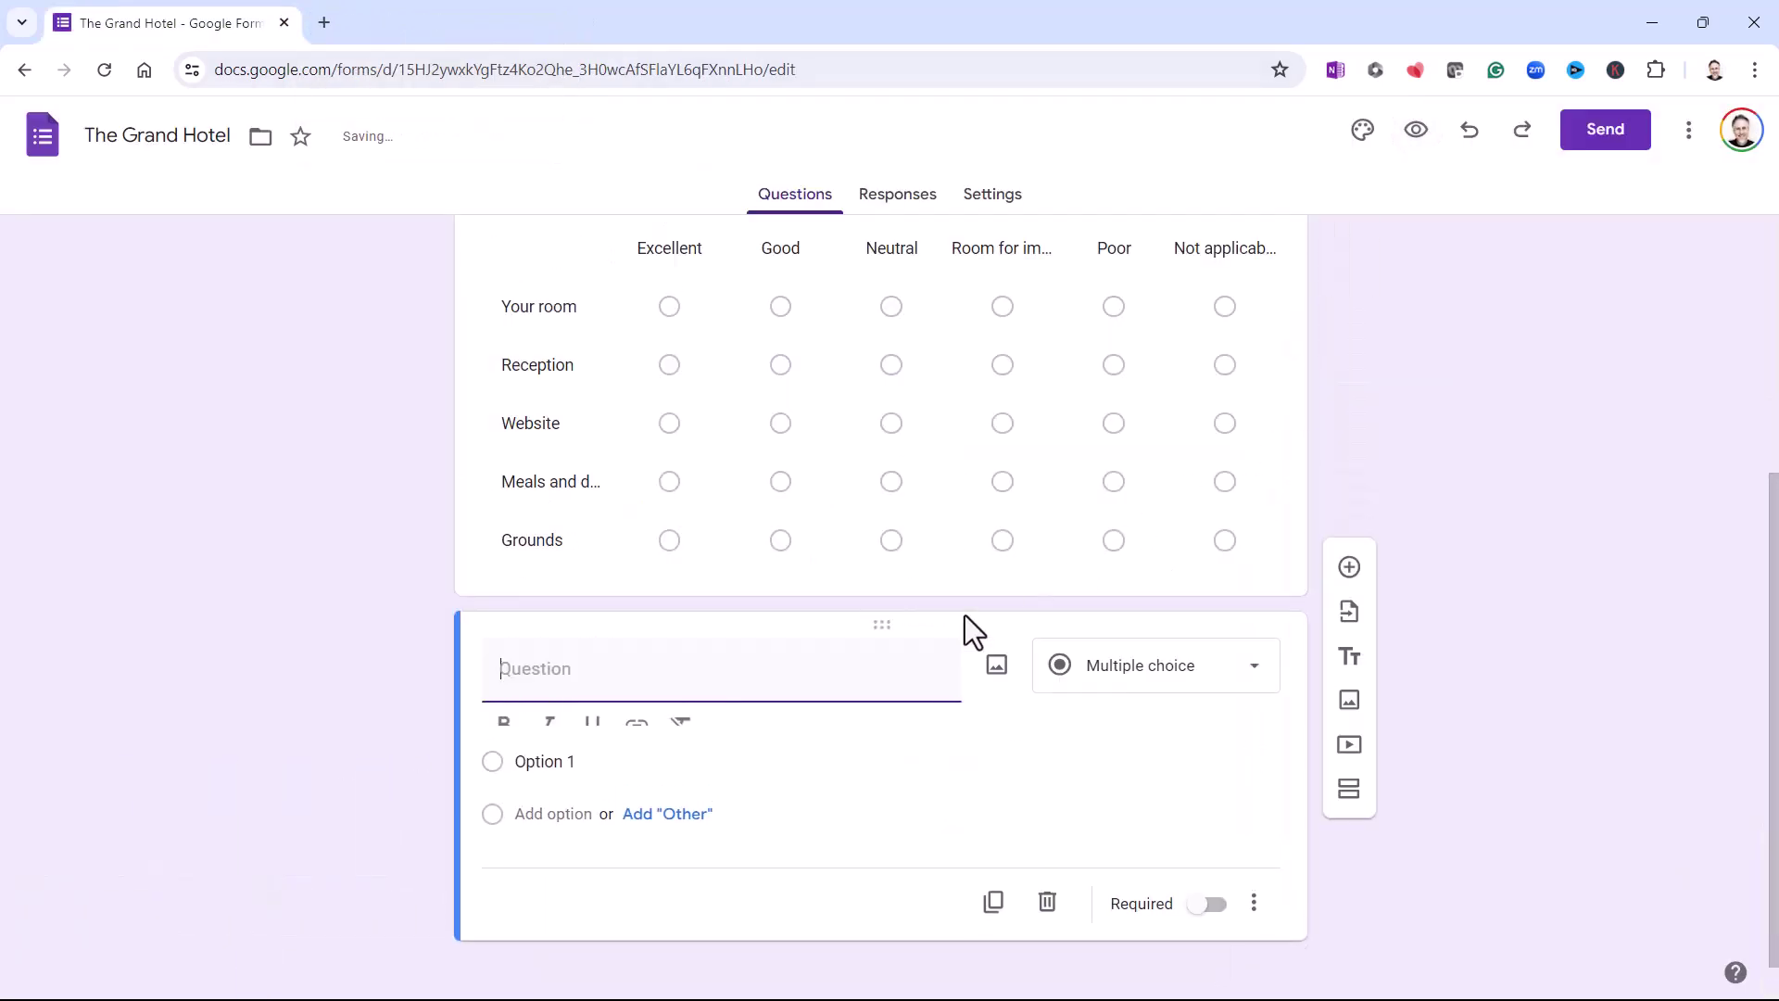
type("Which meals dd")
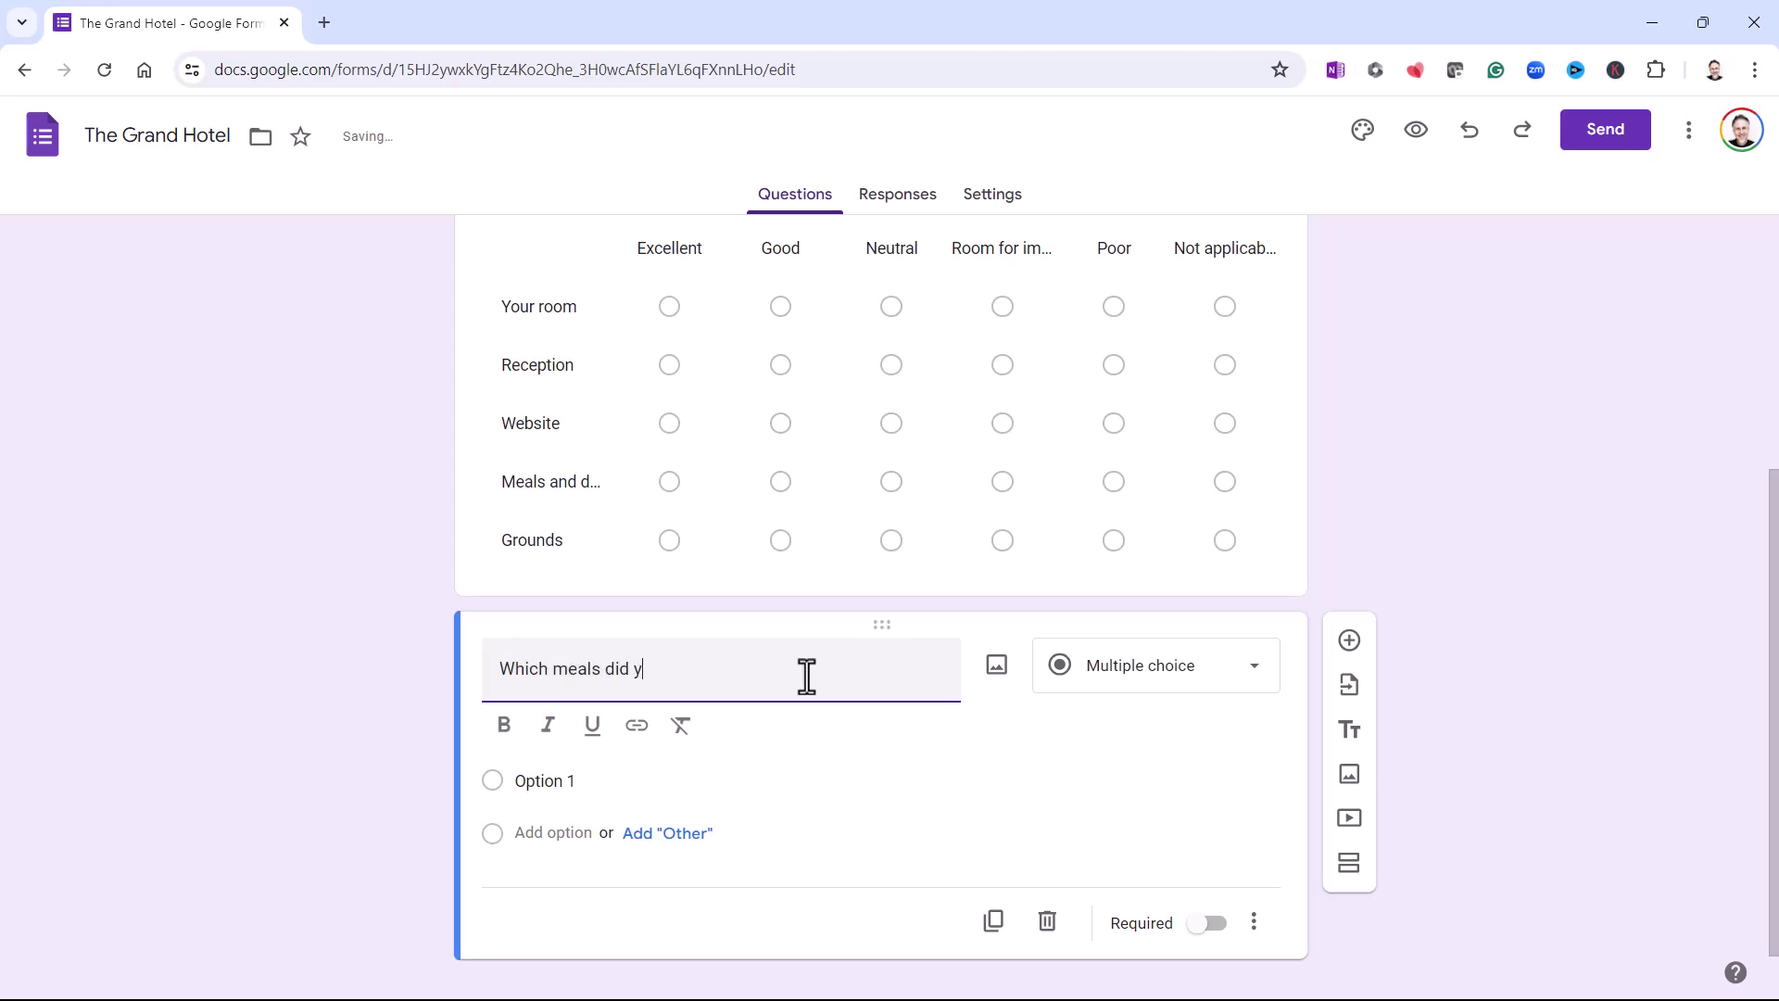
type("d you have at t")
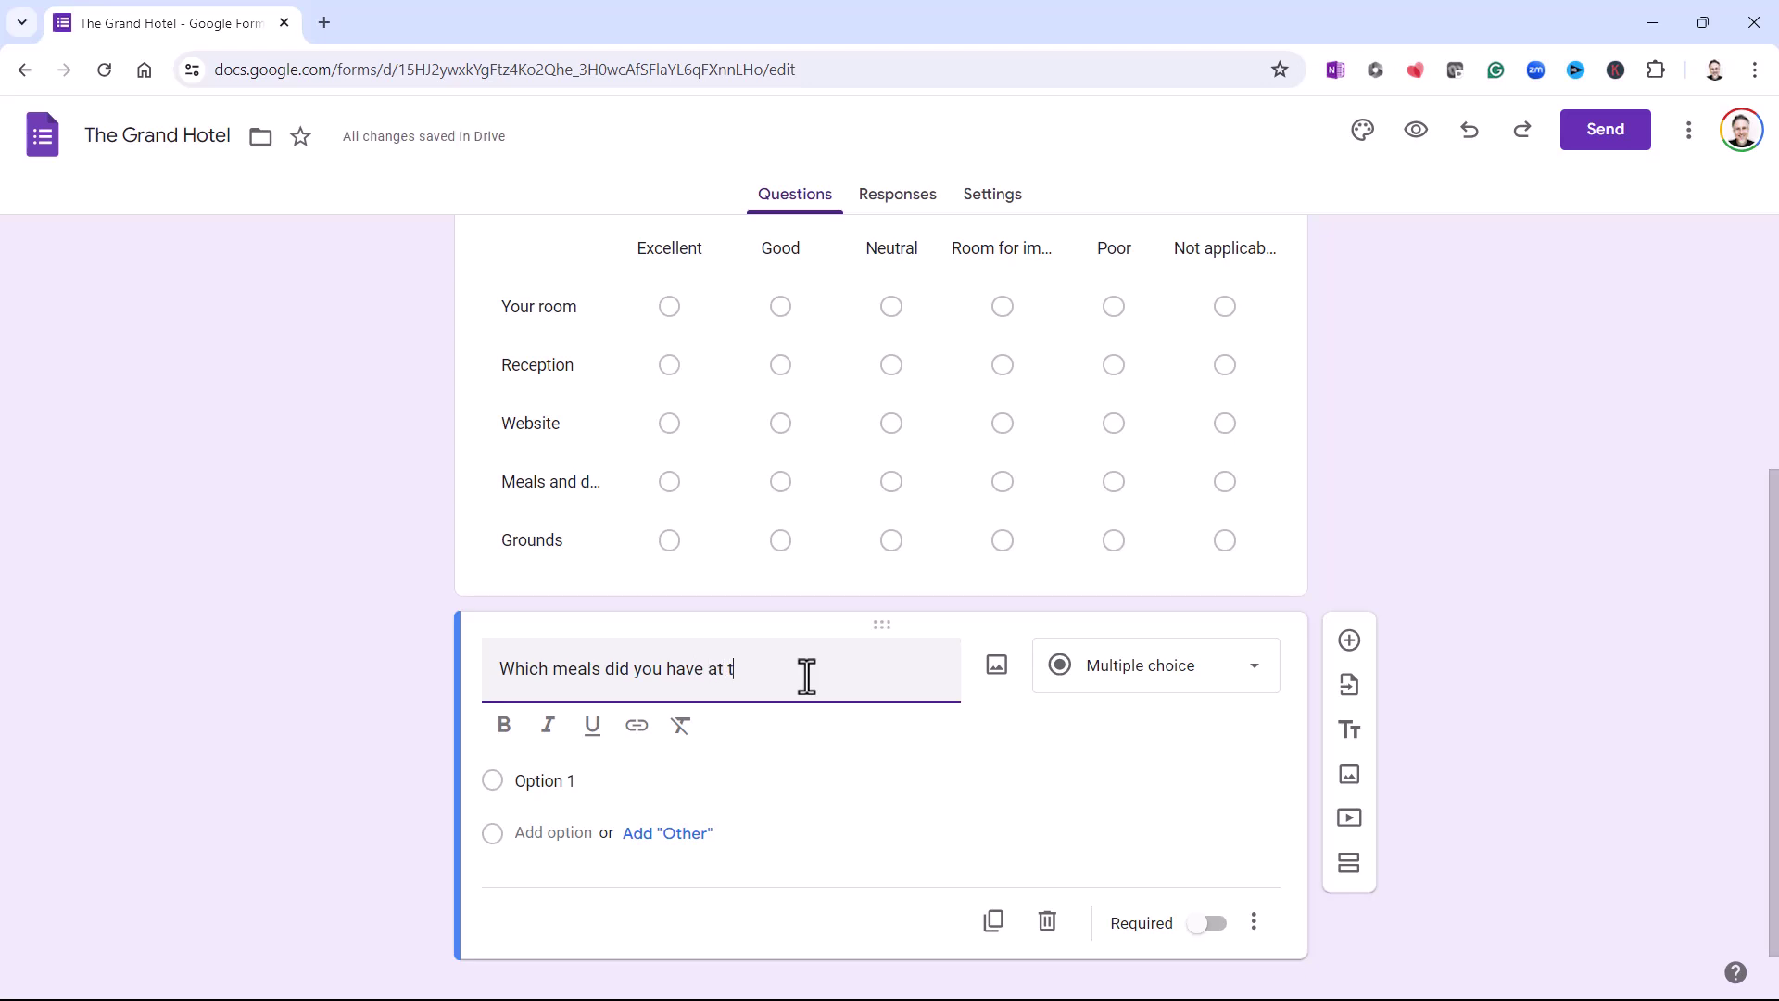
type("he hotel?")
left_click(1251, 683)
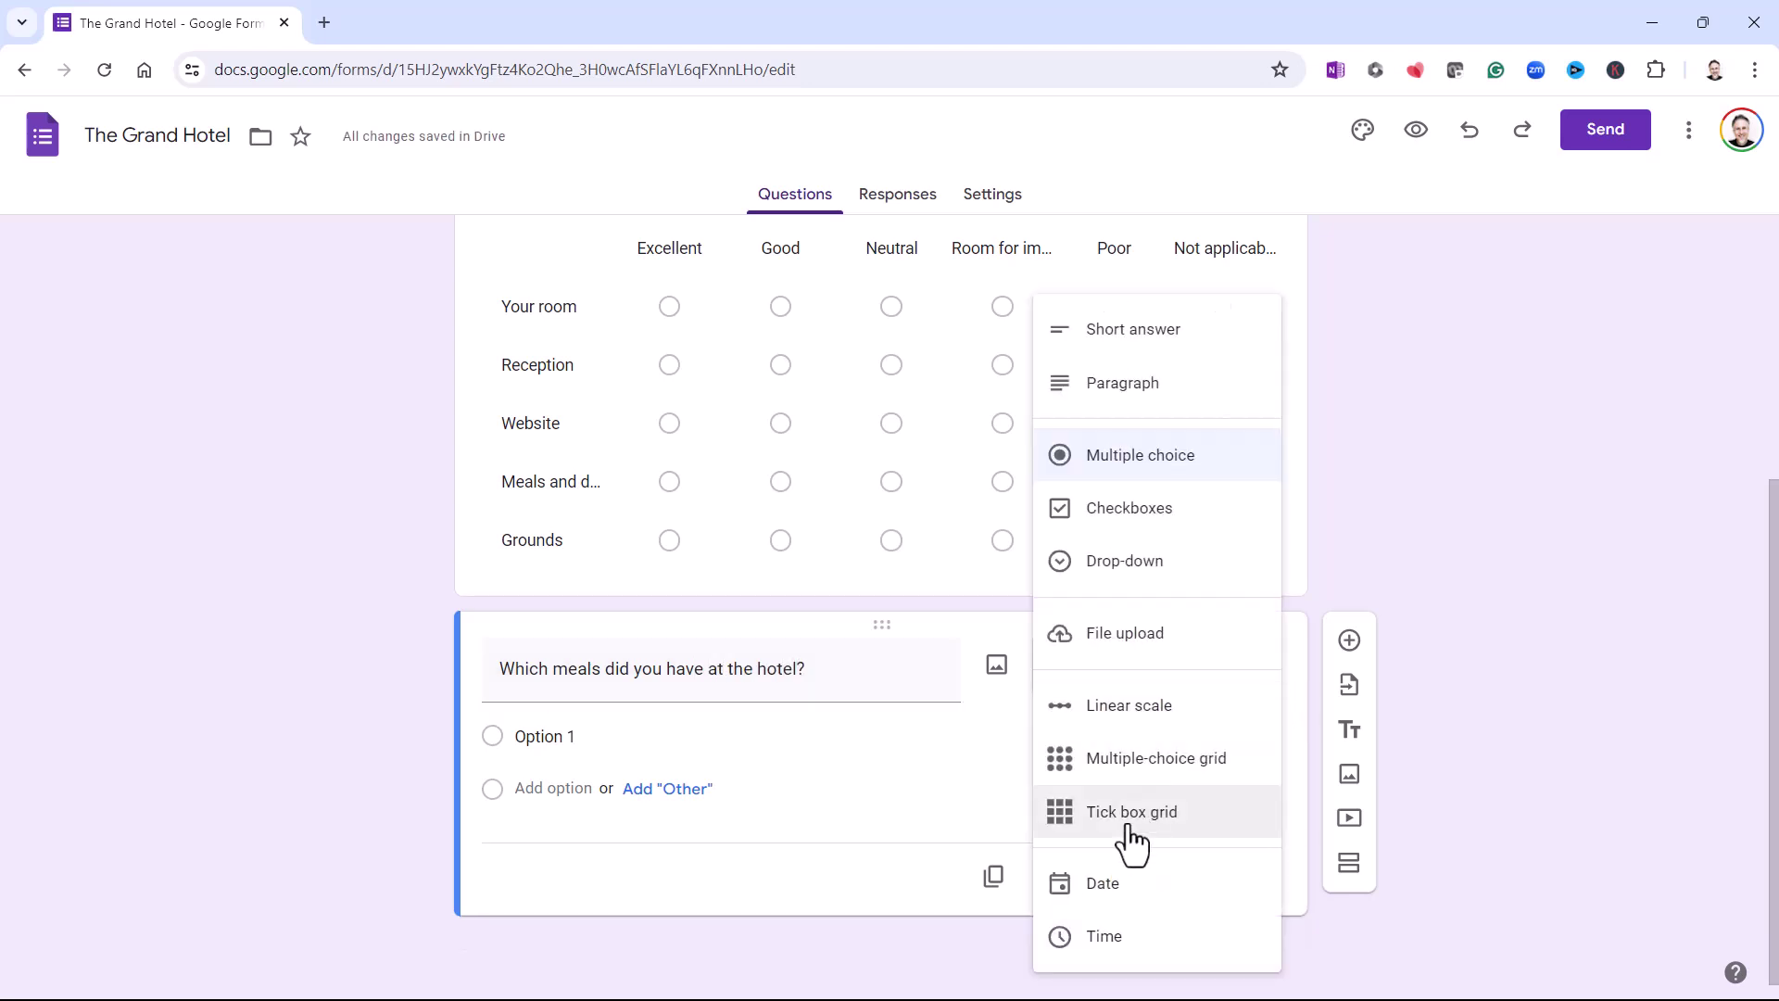
left_click(1131, 825)
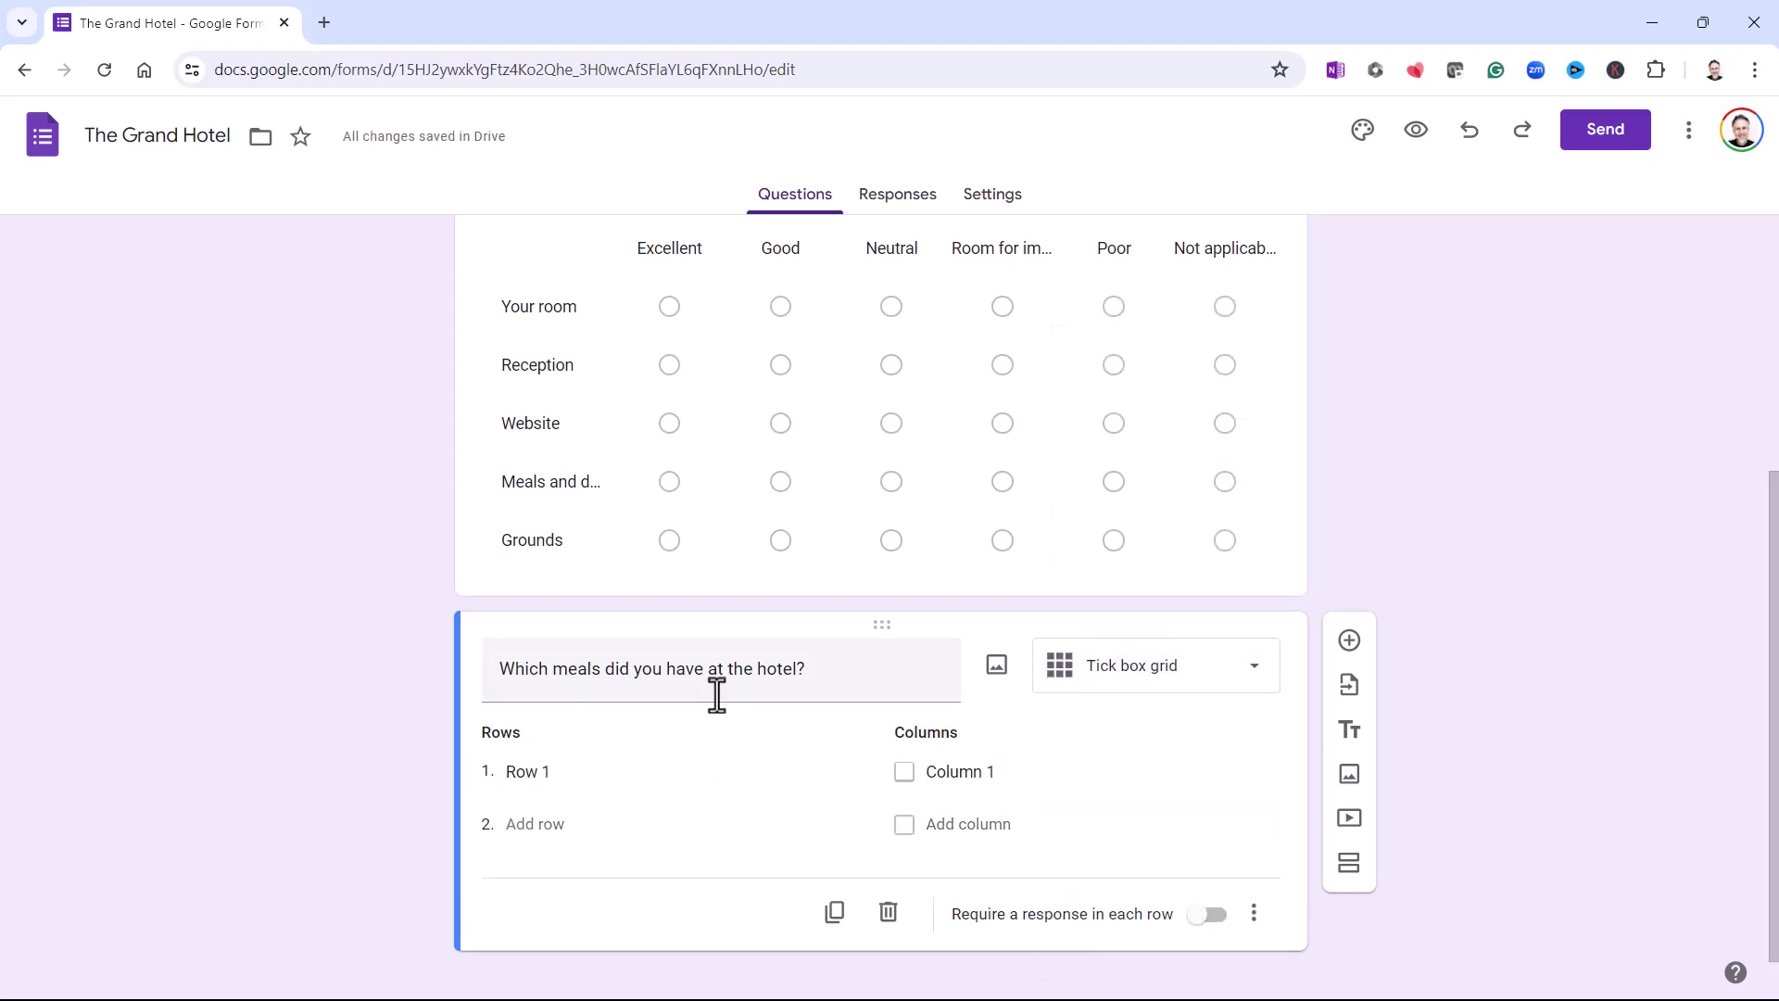
scroll(717, 700, "up", 4)
scroll(971, 671, "down", 4)
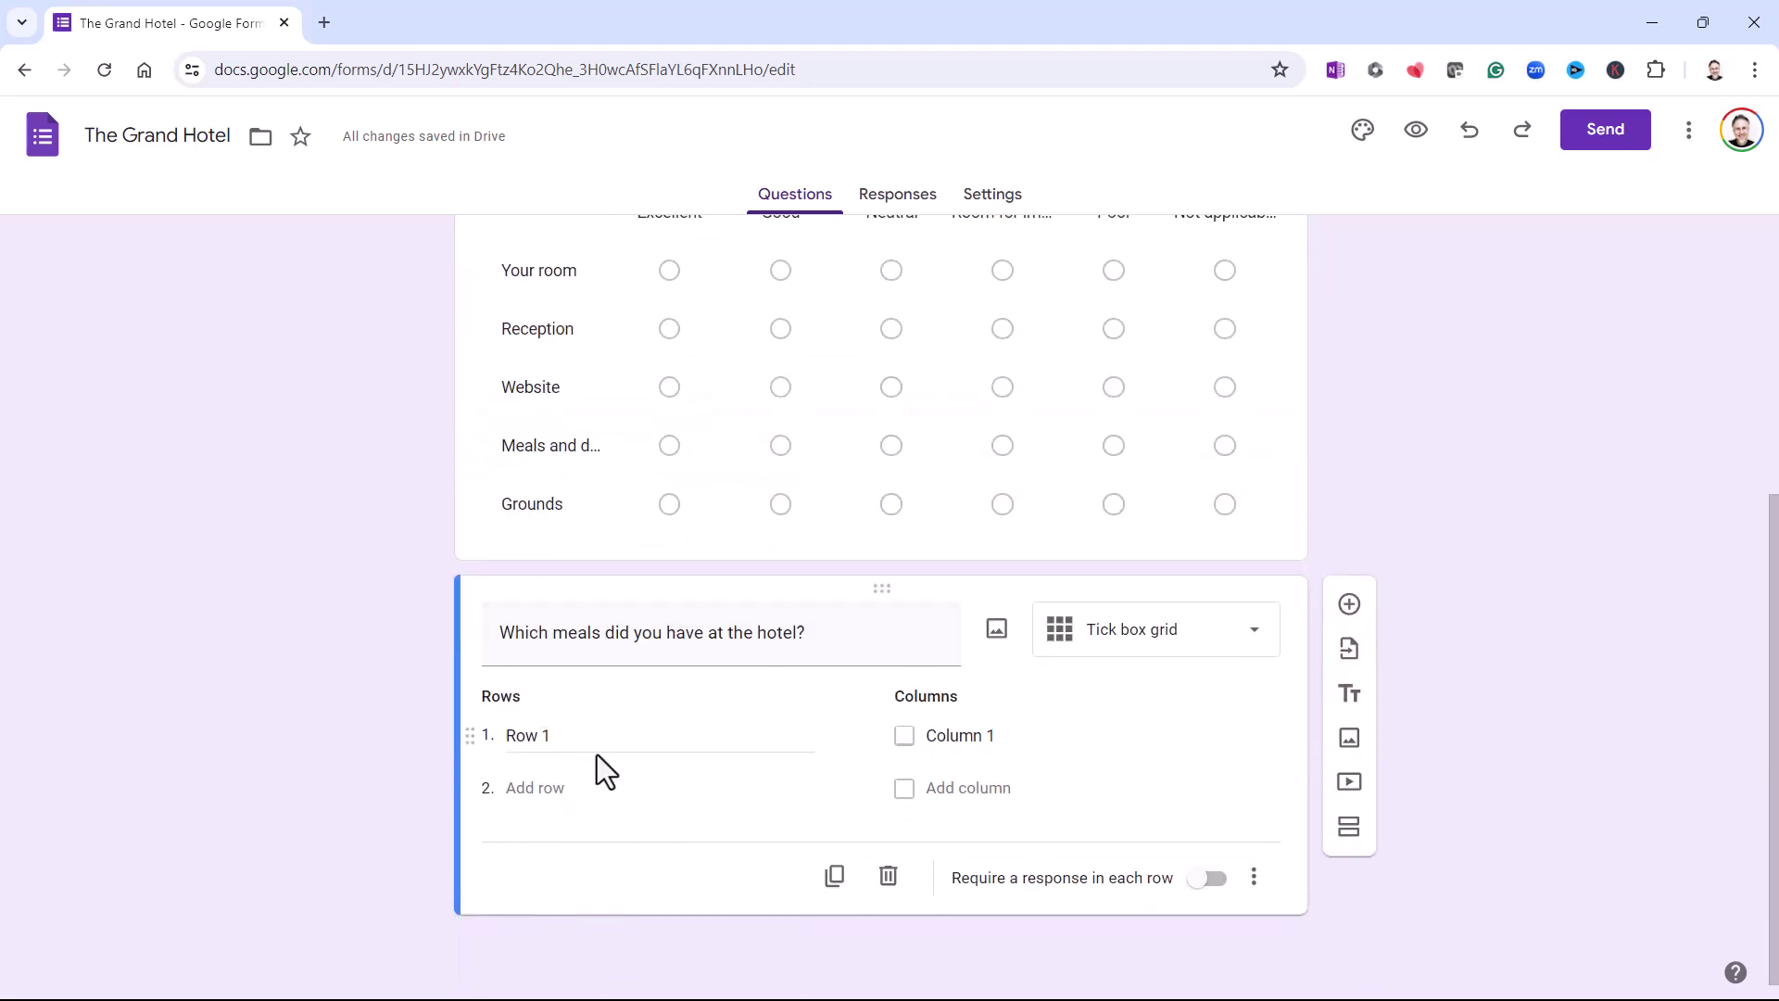
- Set the tick box grid rows to Monday, Tuesday, Wednesday, Thursday and Friday
type("Mon")
left_click(560, 787)
type("Tuesday")
left_click(560, 841)
type("Wednesday")
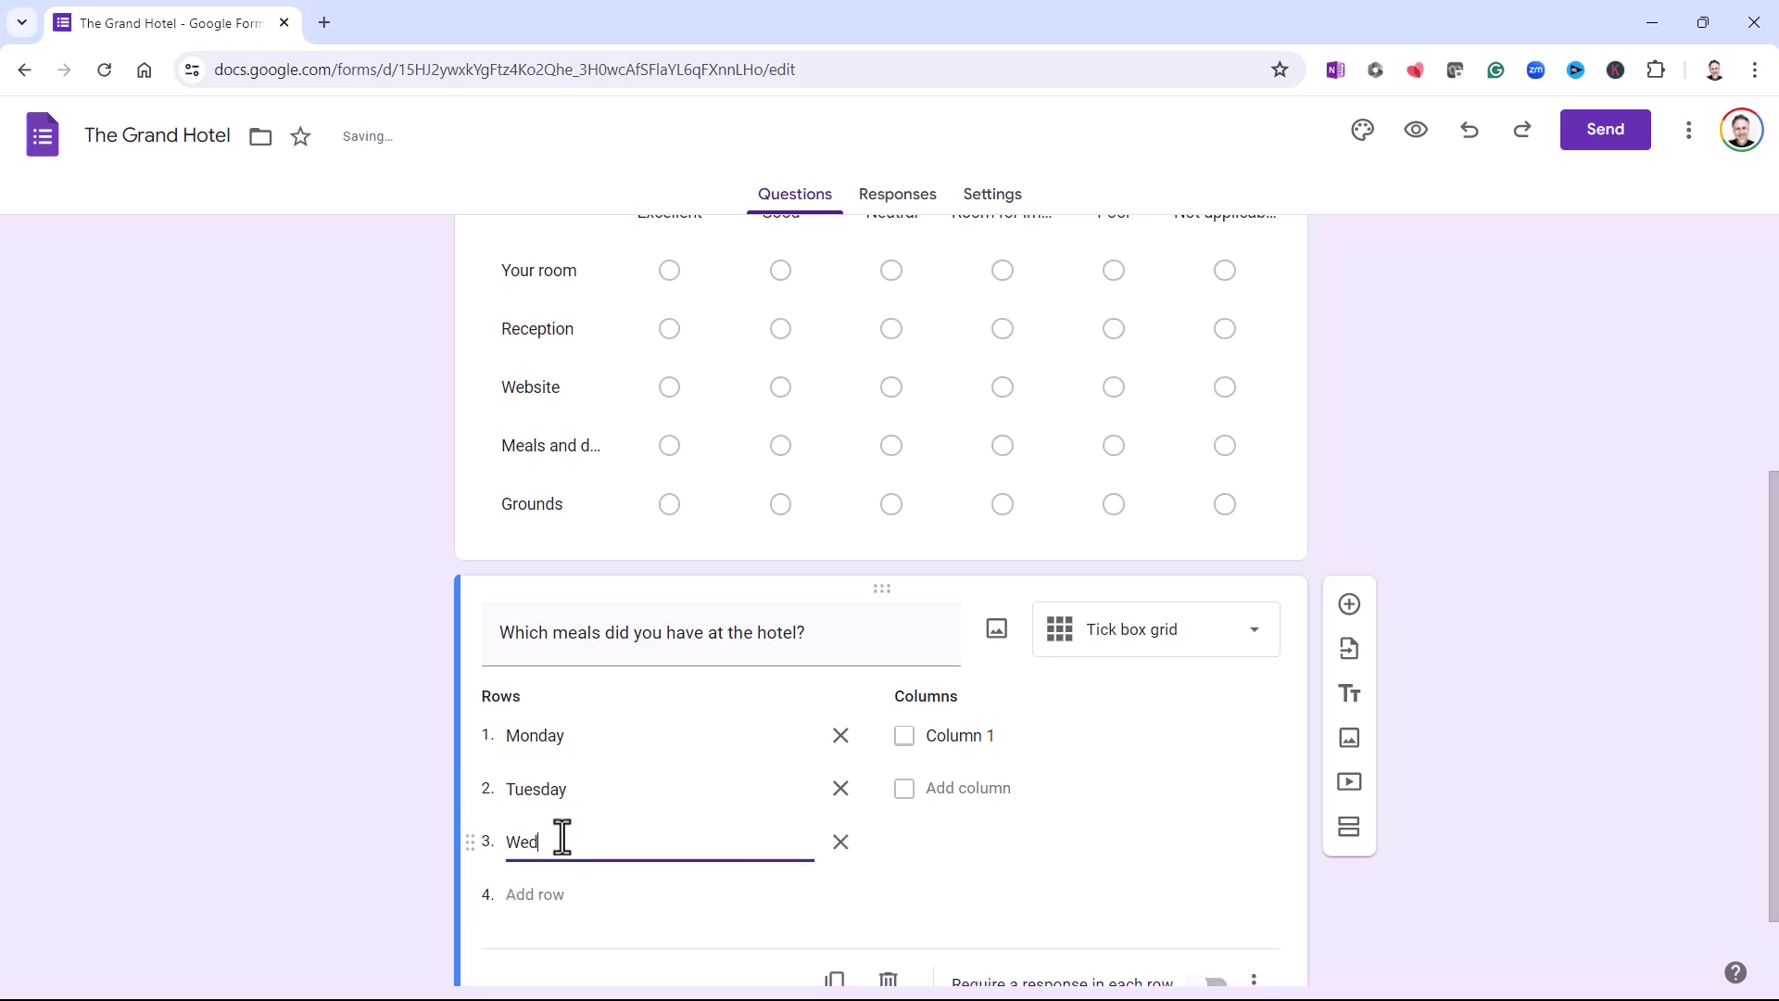
left_click(561, 894)
type("Thursday")
left_click(533, 948)
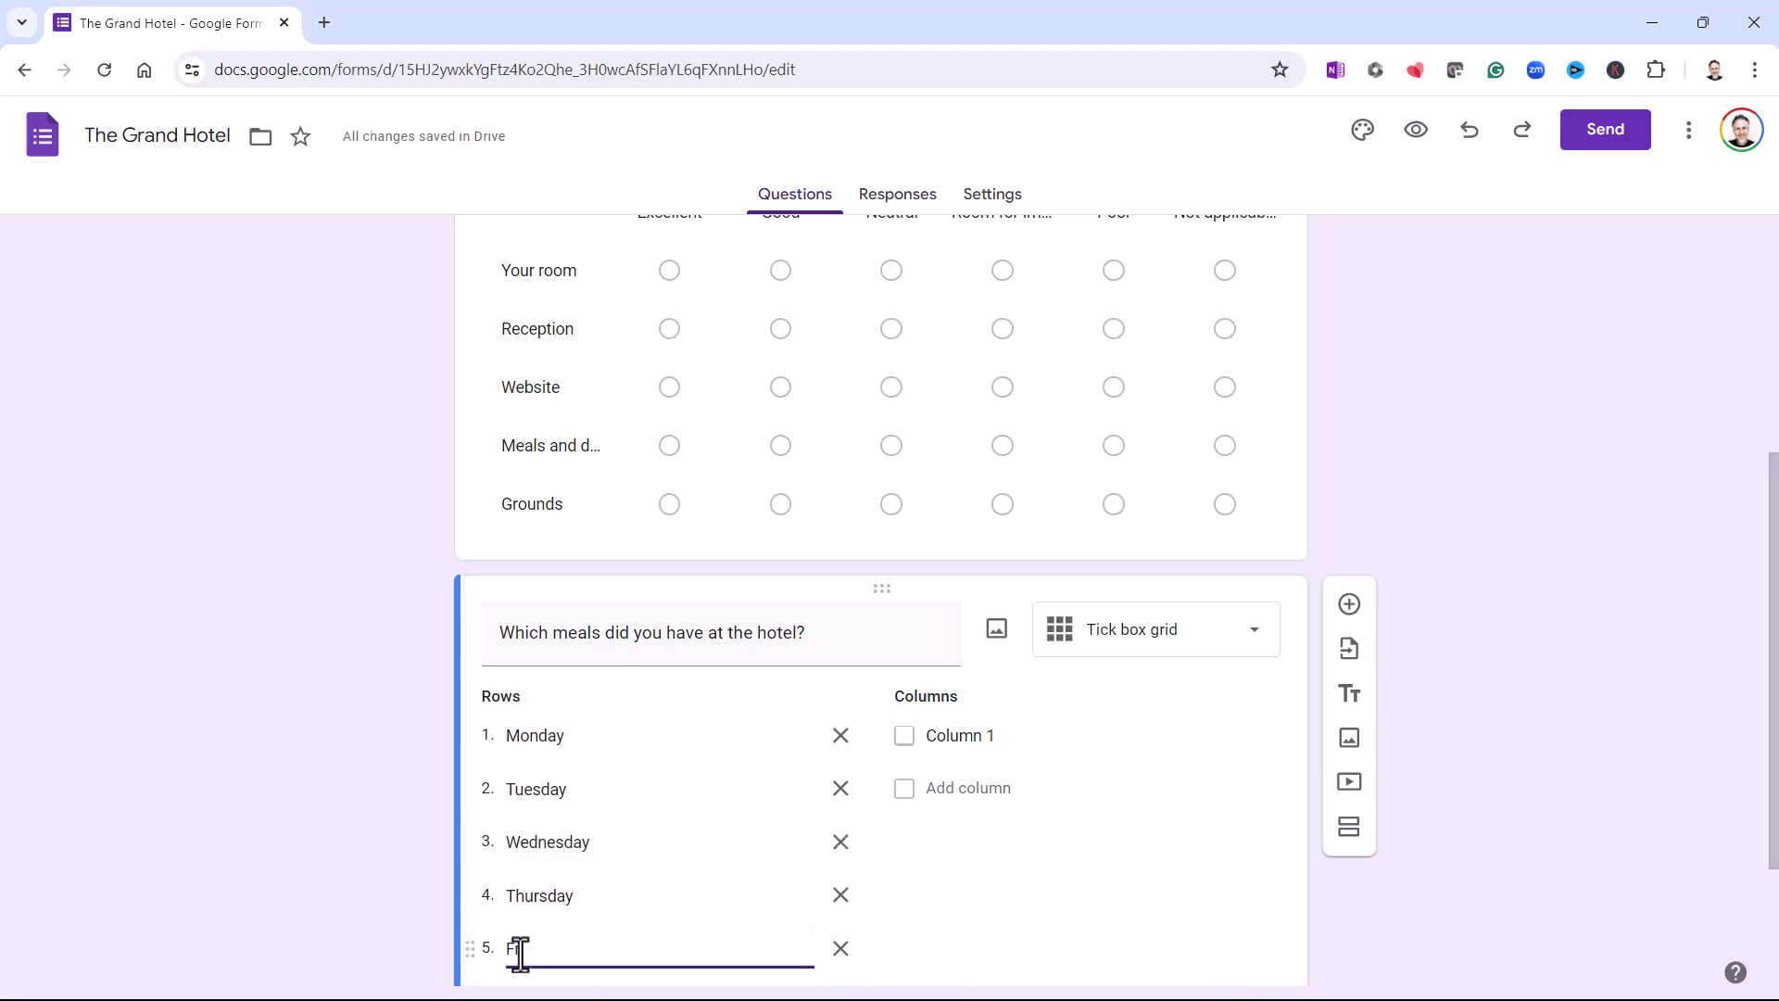
type("Friday")
- Set the grid columns to Breakfast, Lunch and Dinner
left_click(989, 735)
type("Br")
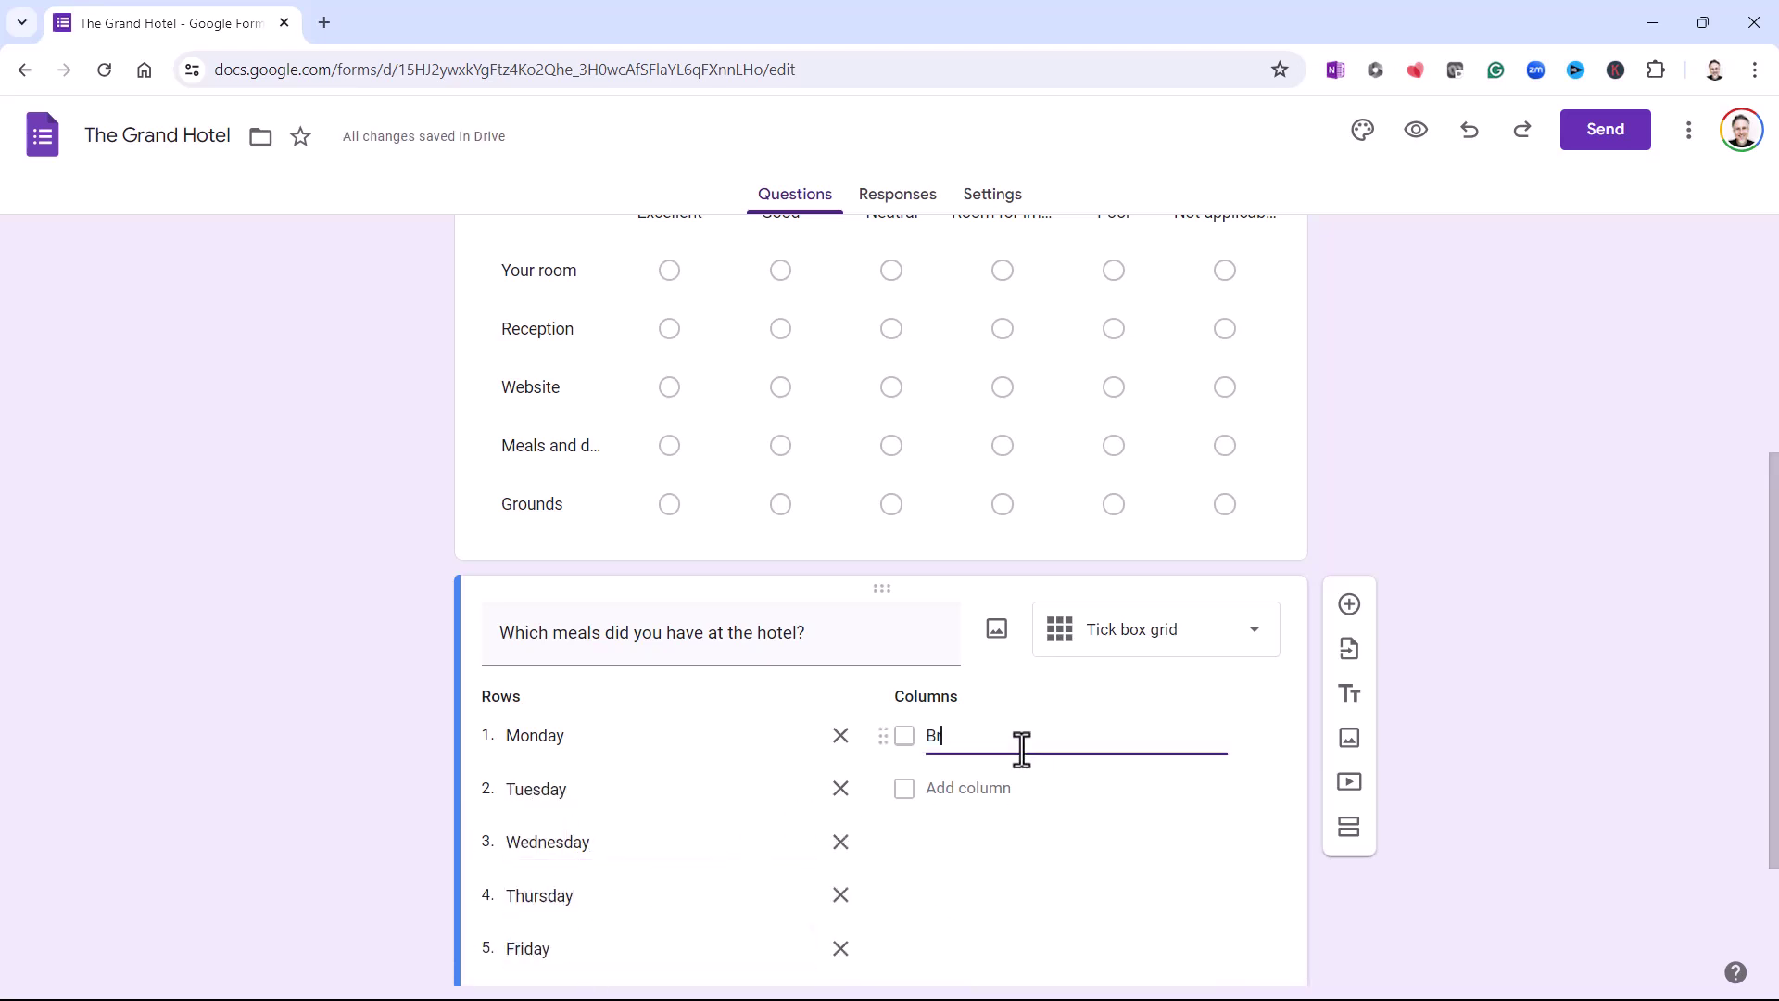
type("eakfast")
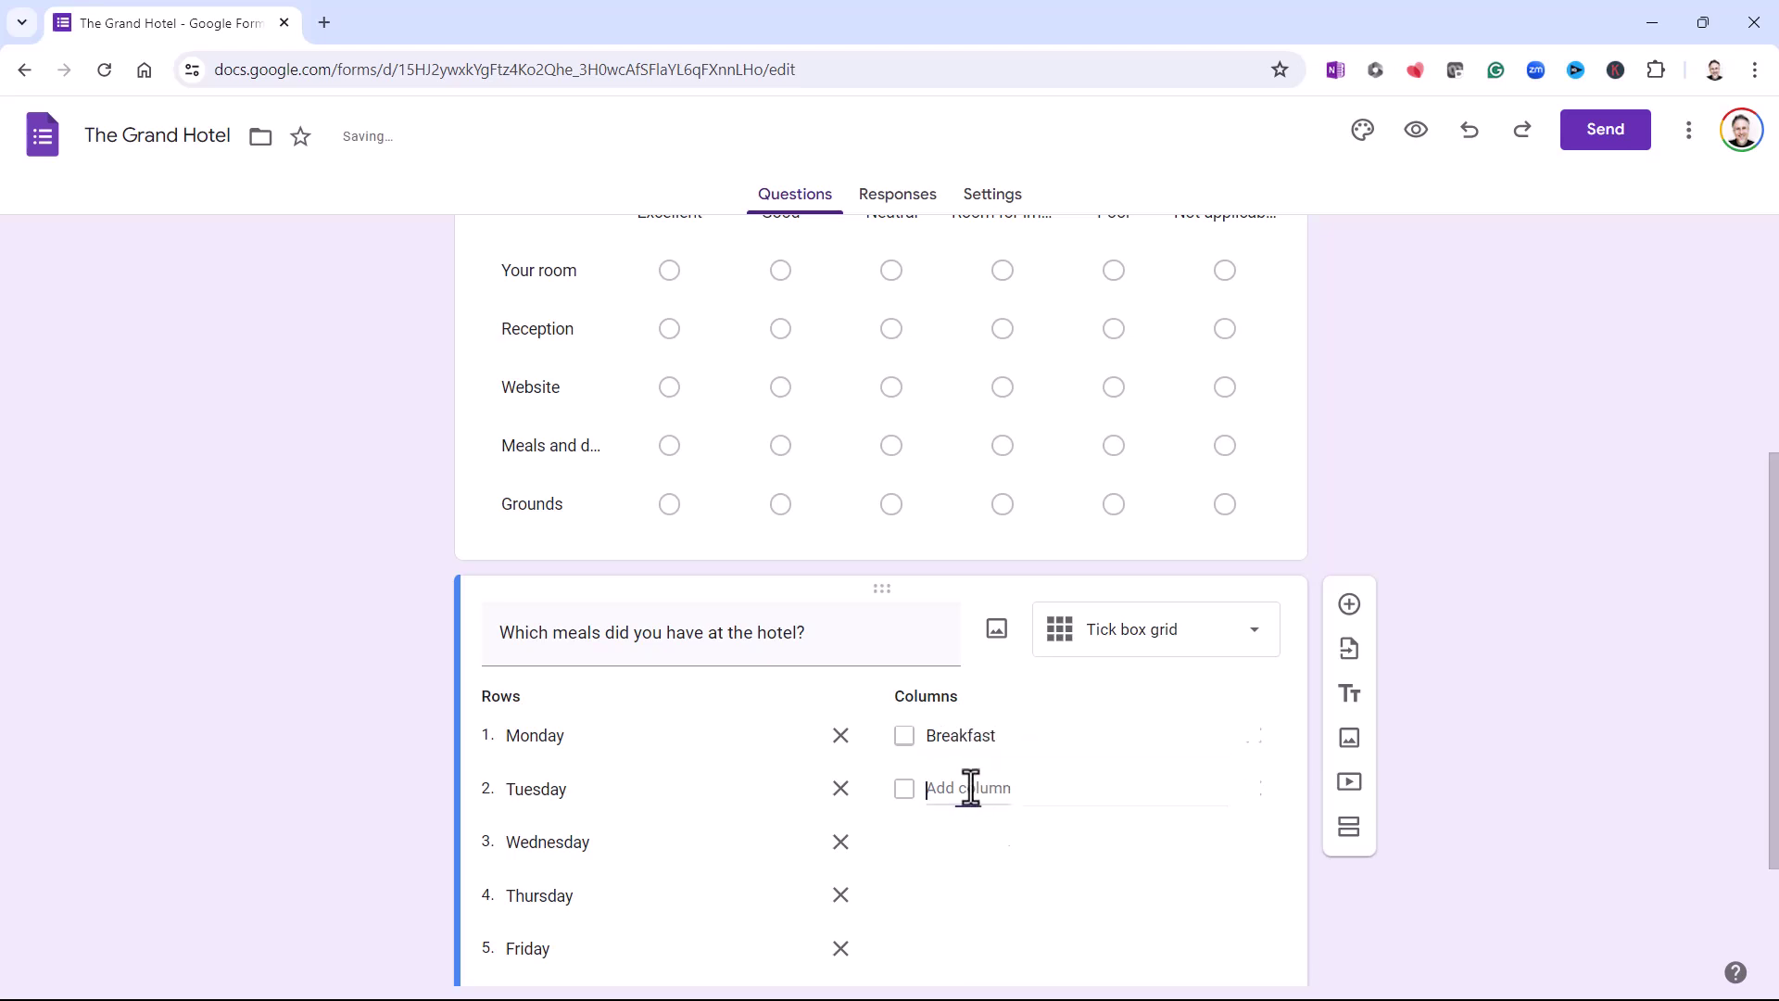
left_click(973, 788)
type("Lunch")
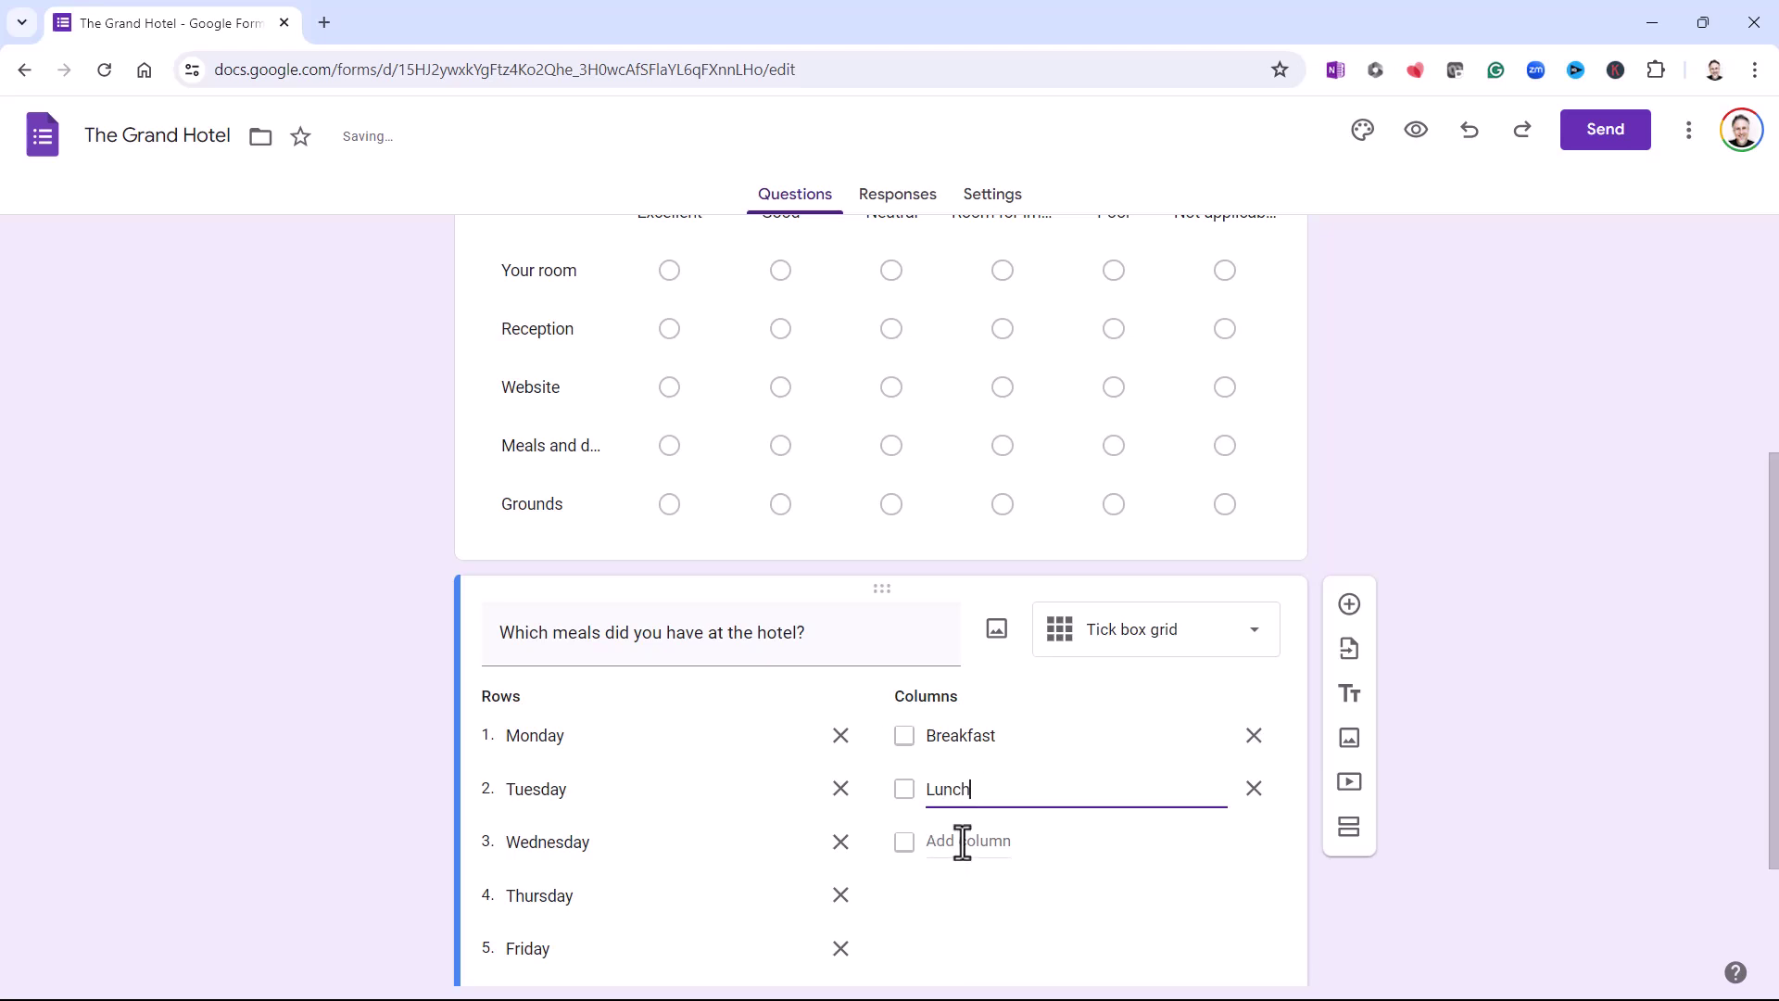
left_click(963, 842)
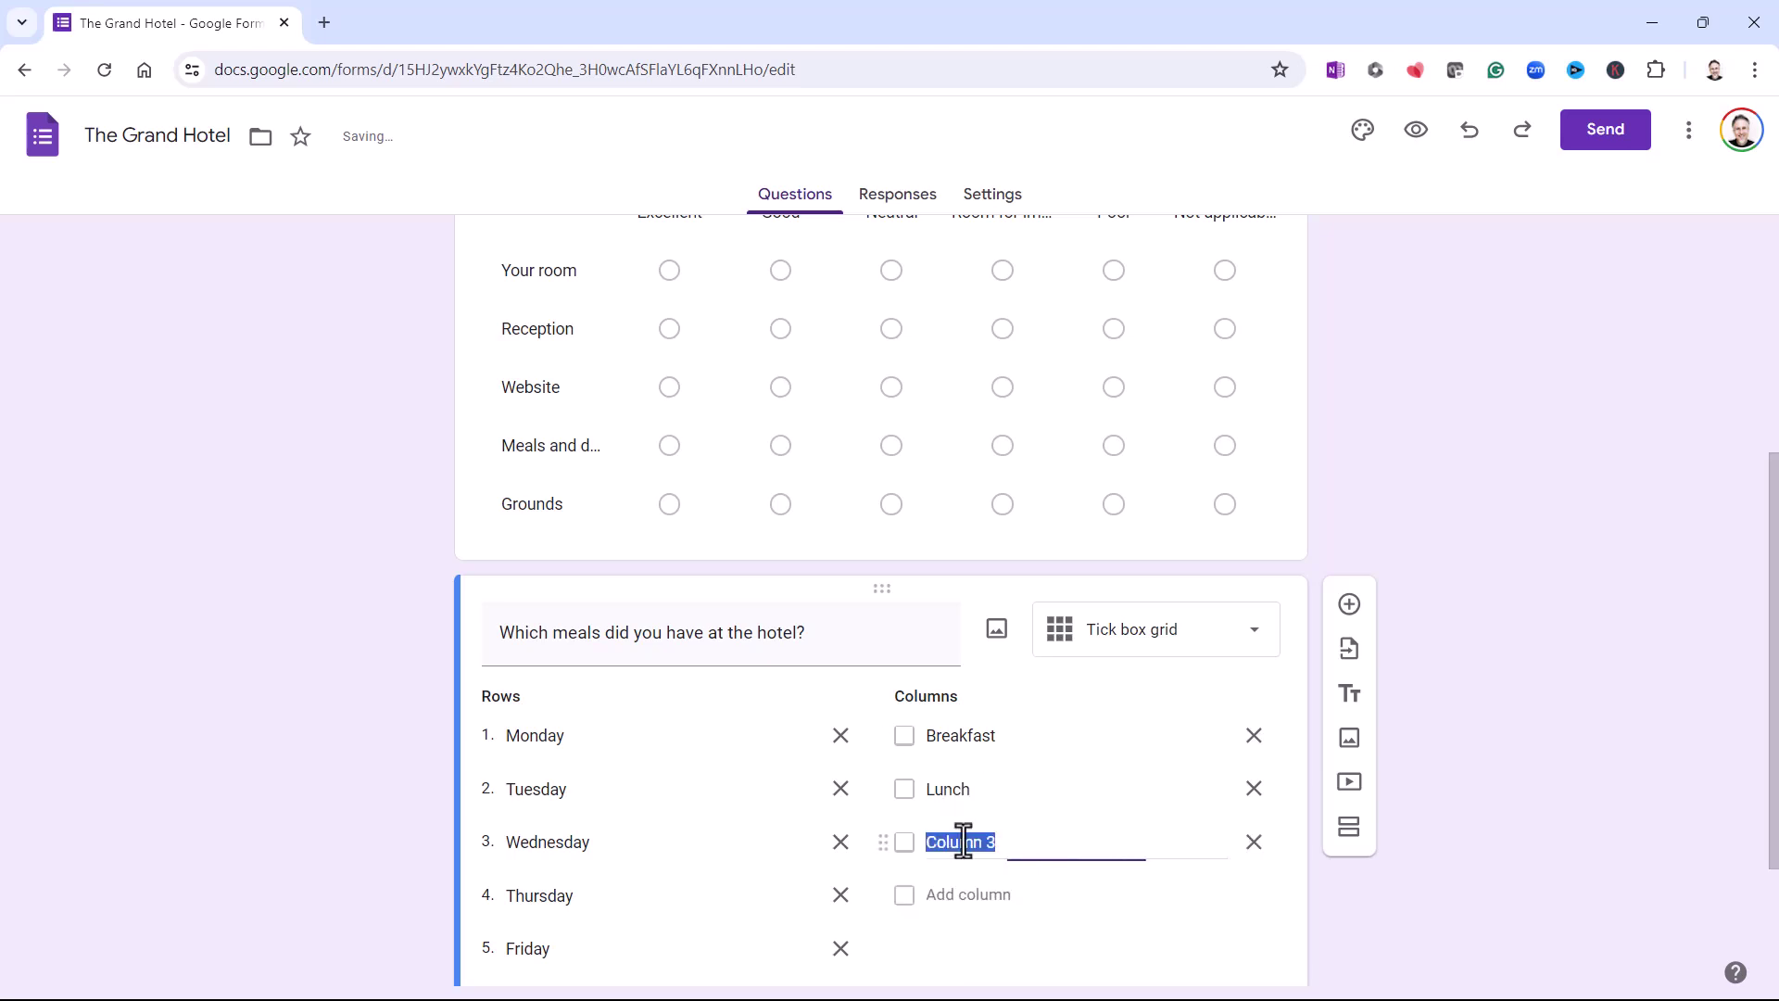
type("Dinner")
left_click(1492, 600)
scroll(1492, 599, "down", 1)
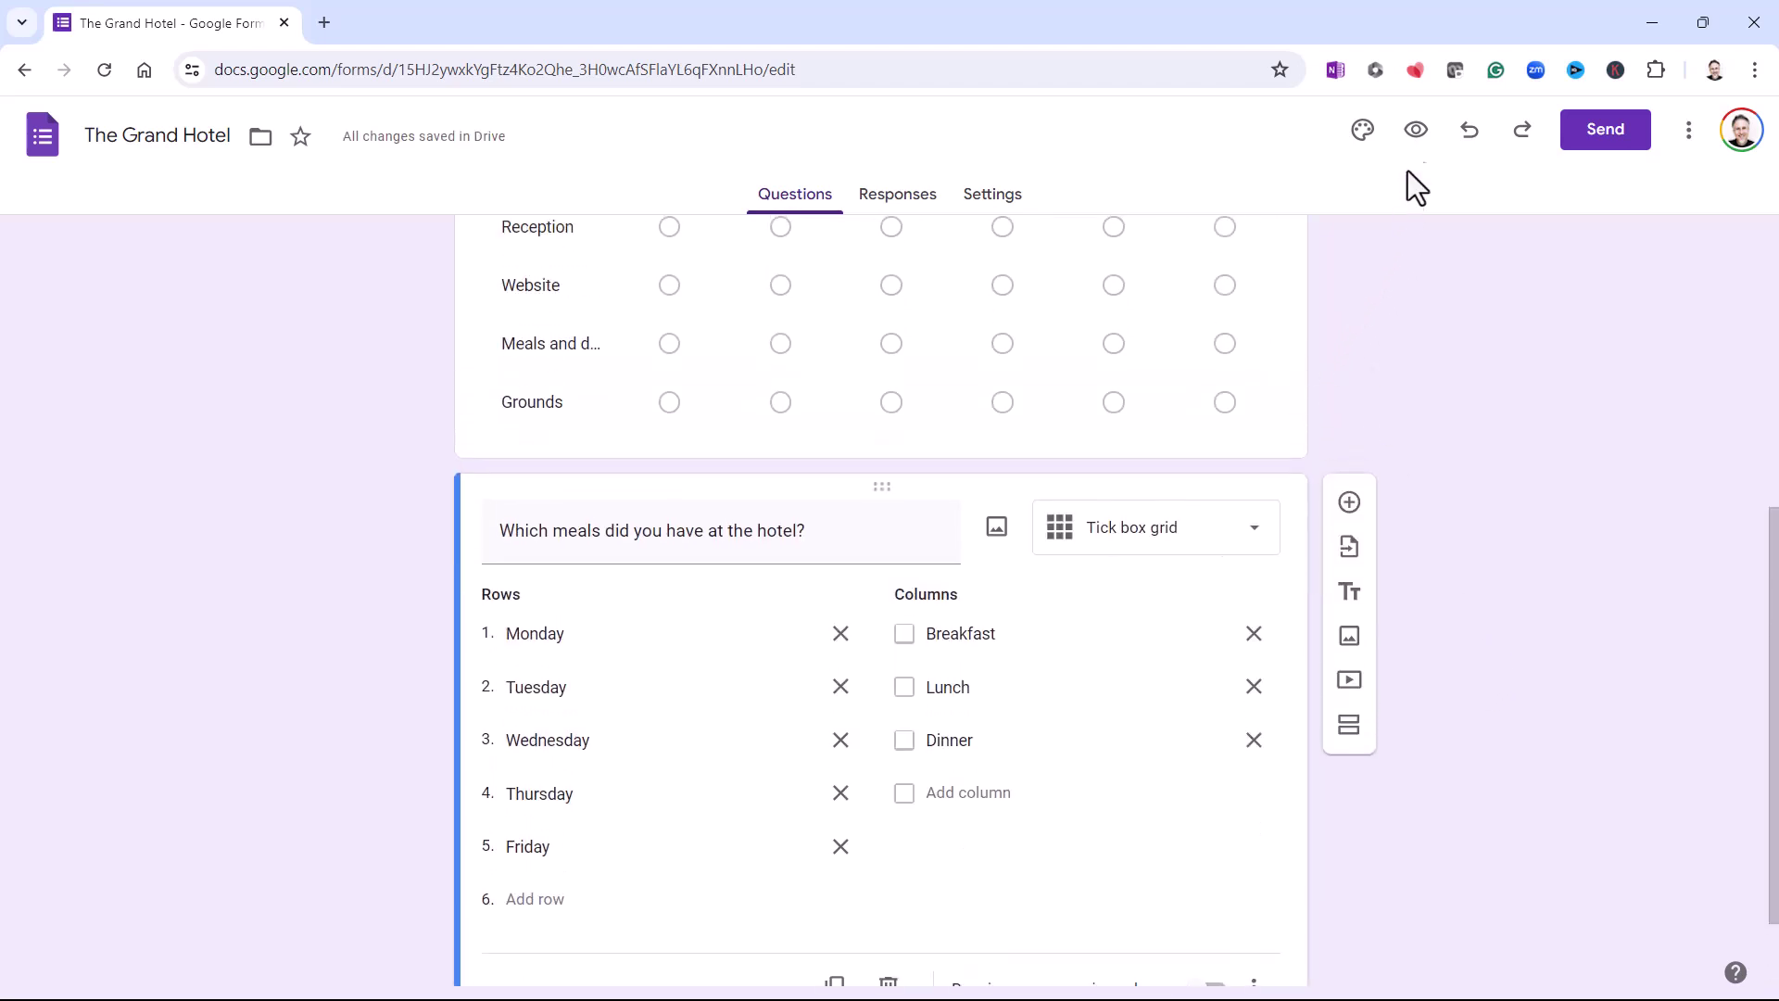
- In the preview, tick Monday's Breakfast and Lunch and Wednesday's Dinner and Lunch
left_click(1416, 129)
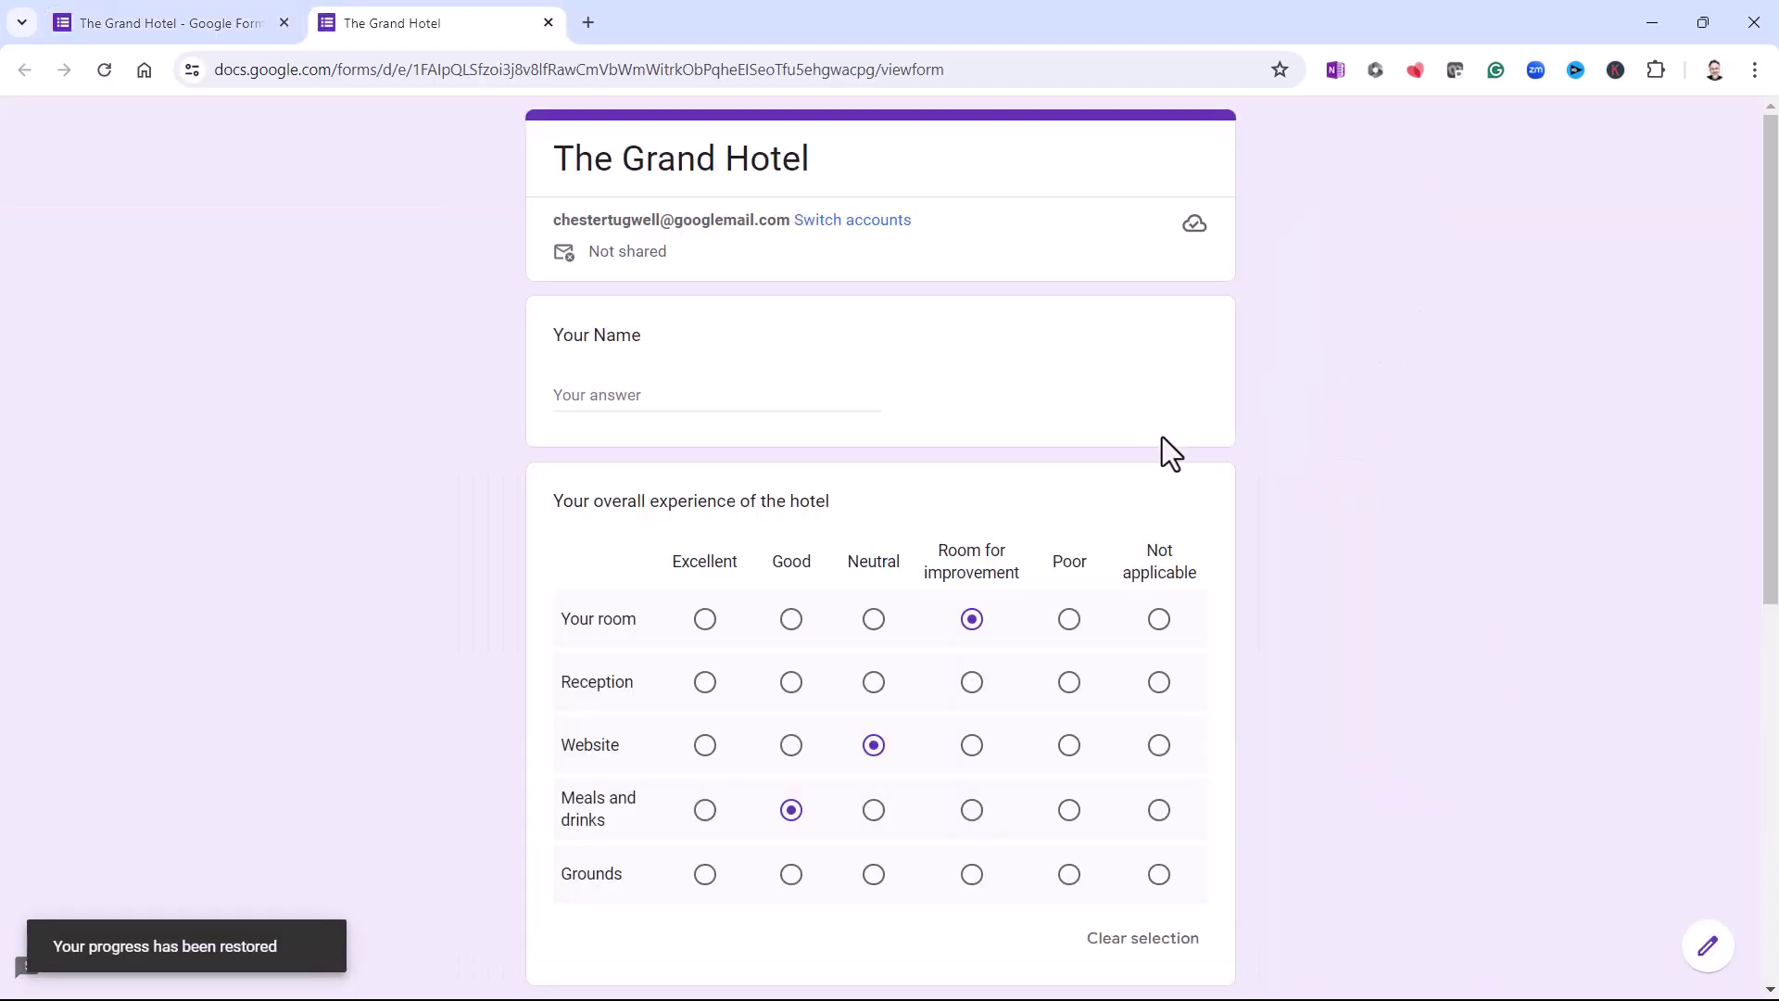
scroll(1166, 450, "down", 7)
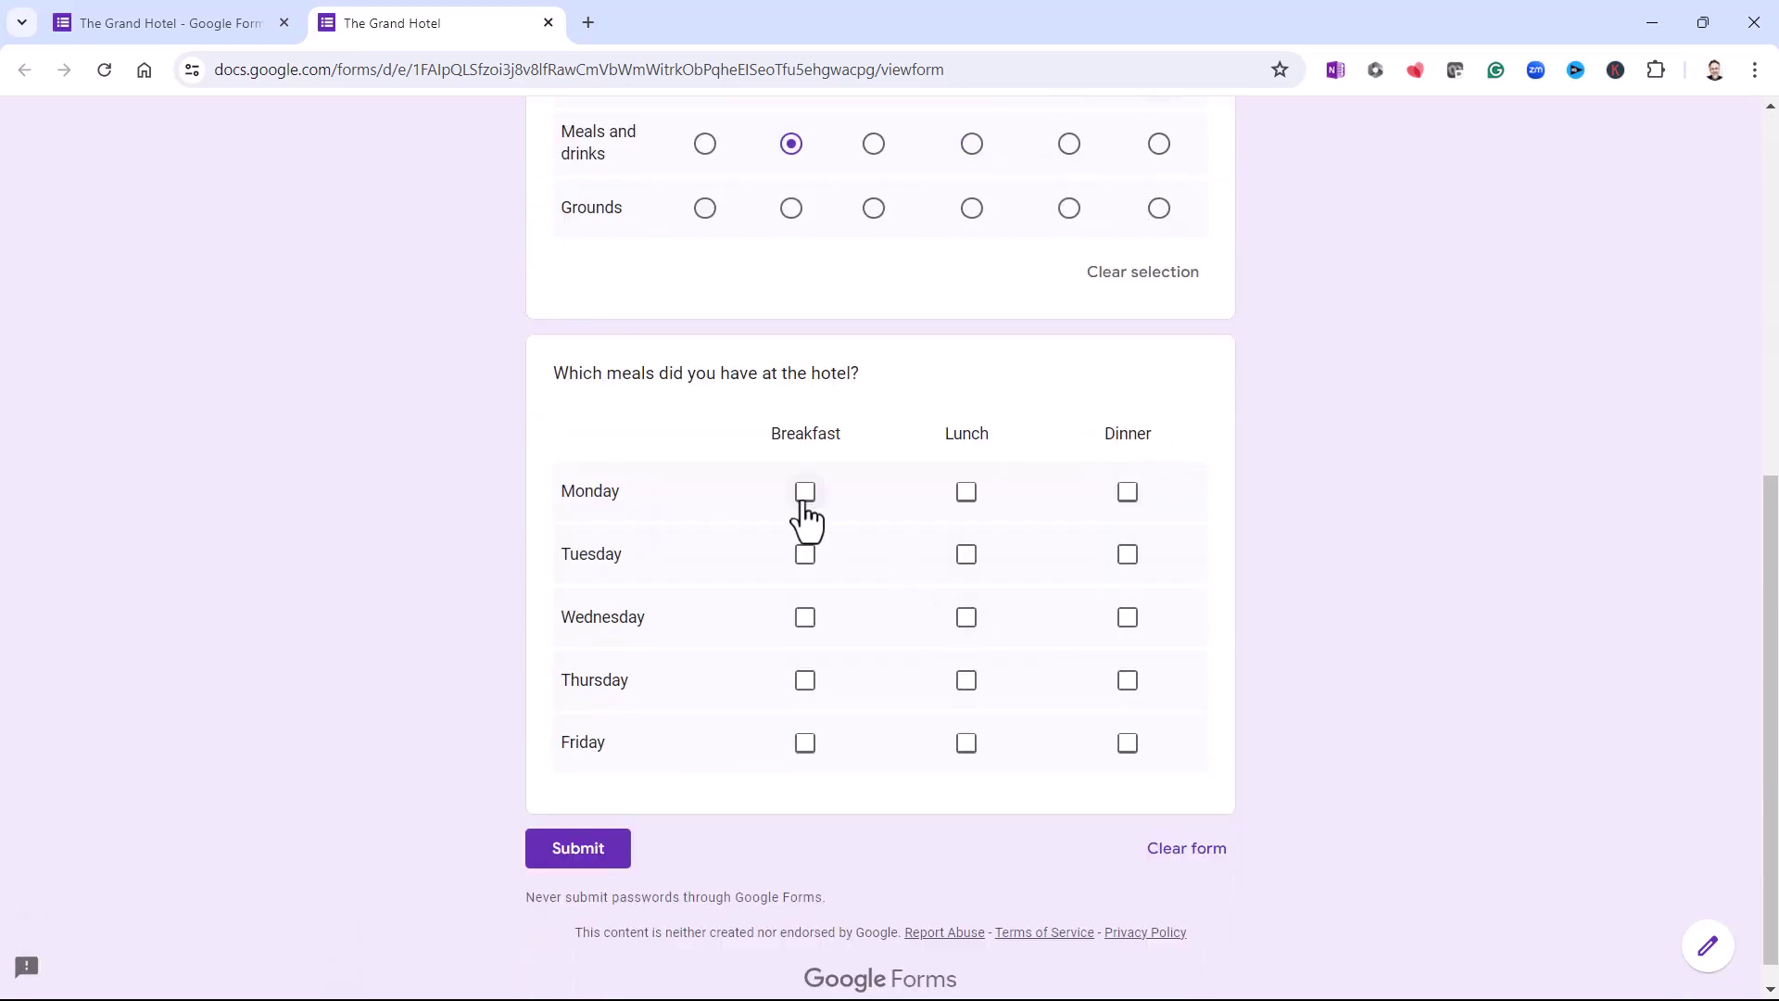
left_click(803, 500)
left_click(966, 500)
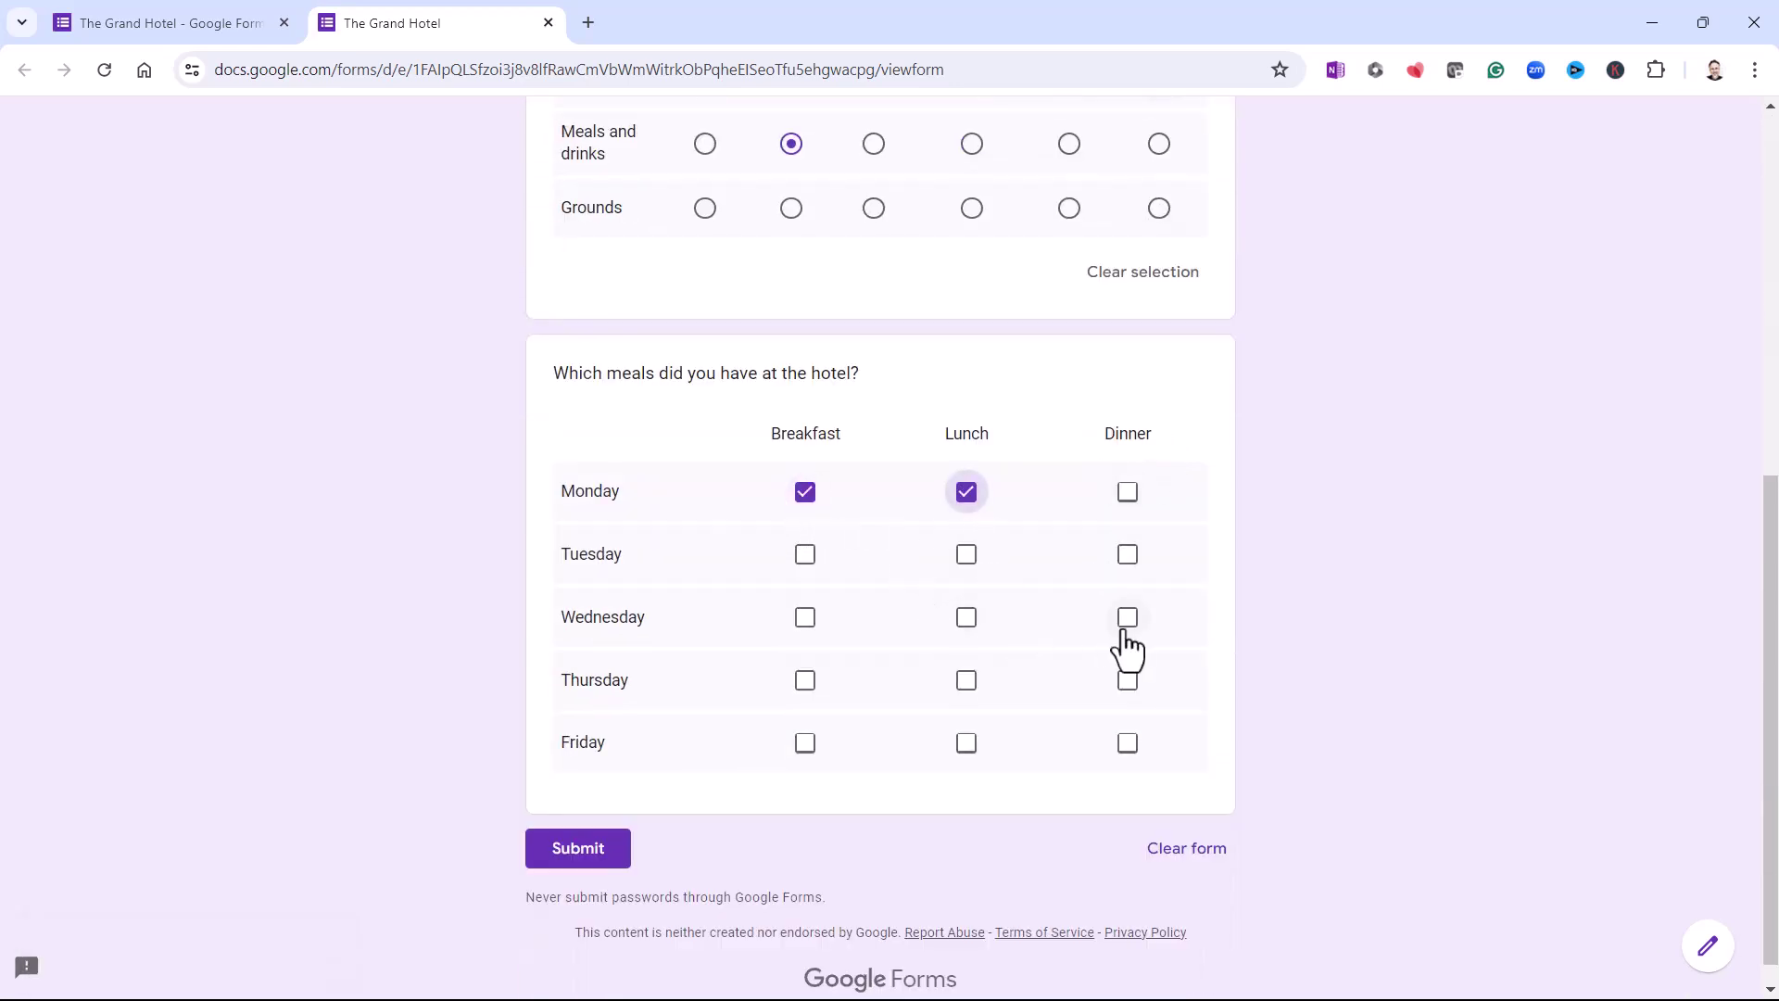
left_click(1127, 621)
left_click(968, 621)
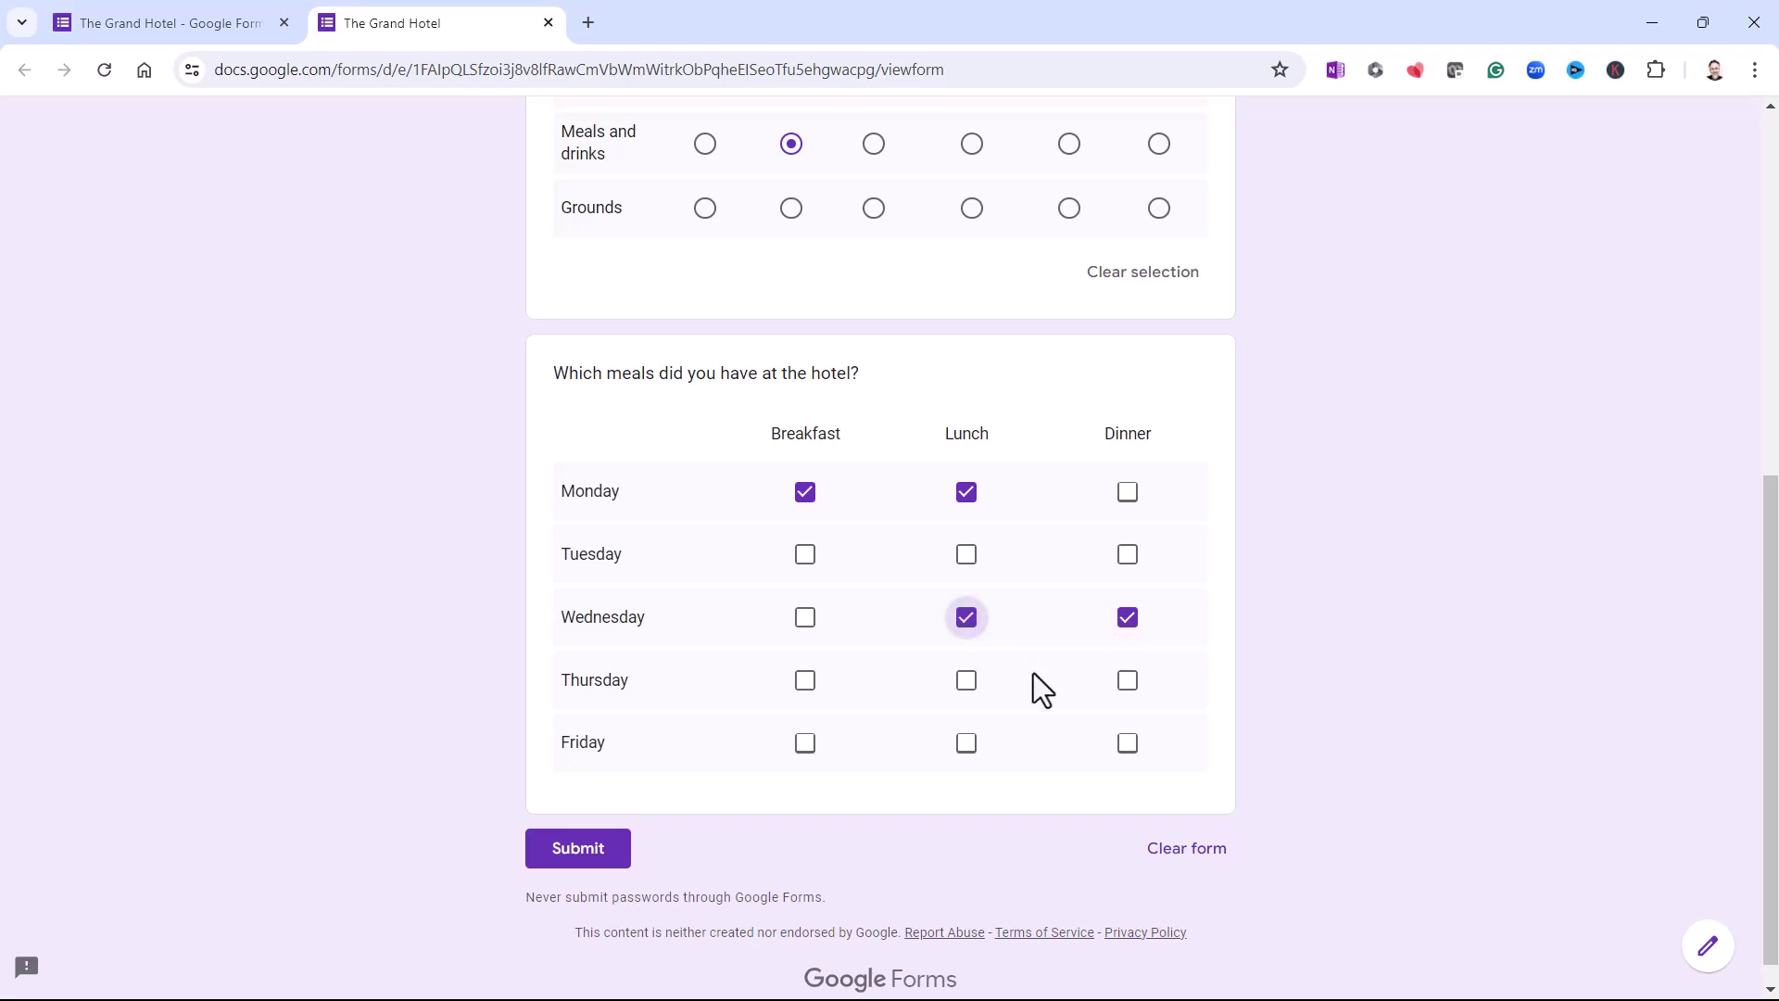